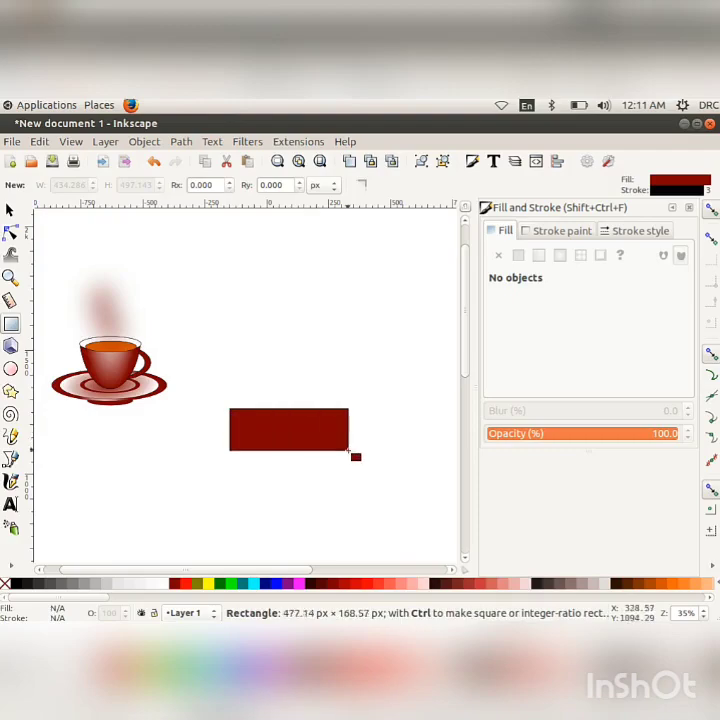
Fill the new rectangle with green (008000), then shift it nearer the cup and flatten it to about 146 px high
{"action": "left_click", "coordinate": [222, 584]}
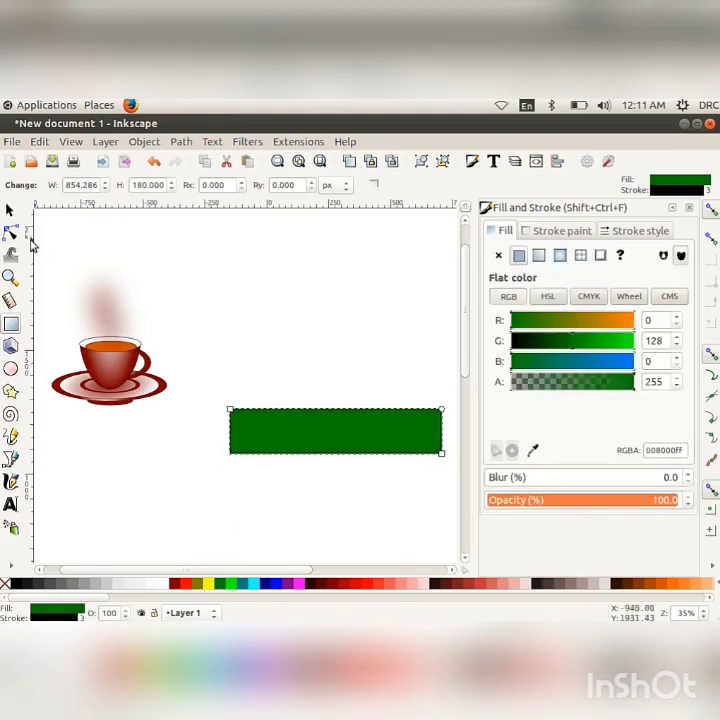
{"action": "left_click", "coordinate": [10, 210]}
{"action": "left_click_drag", "start_coordinate": [289, 434], "coordinate": [243, 437]}
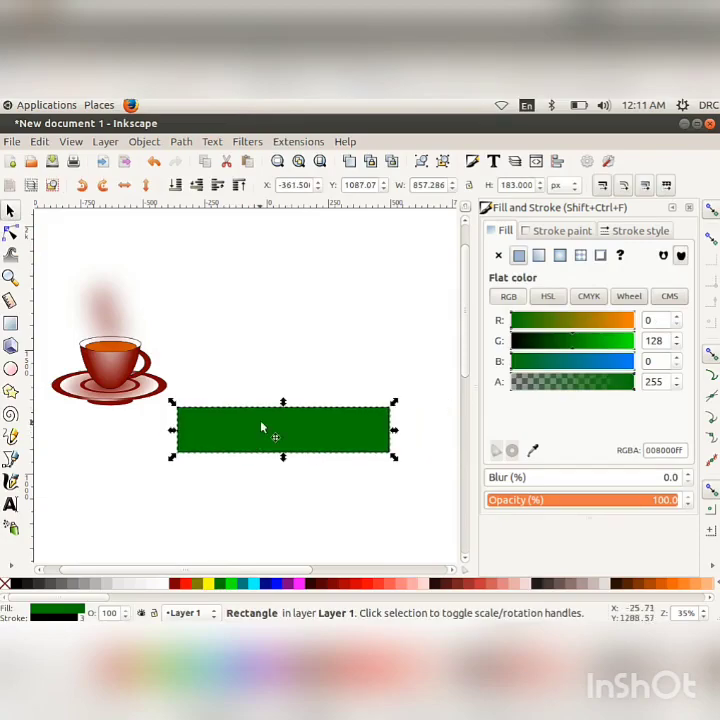
{"action": "left_click_drag", "start_coordinate": [283, 403], "coordinate": [283, 418]}
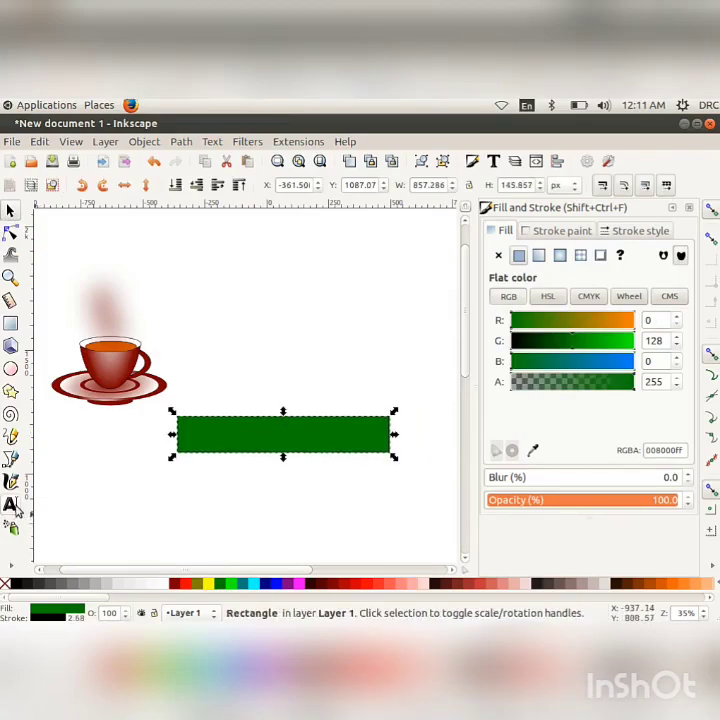
Add the text "Taste The Real Taste of Nature" in the empty area below the green rectangle
{"action": "left_click", "coordinate": [10, 504]}
{"action": "left_click", "coordinate": [120, 506]}
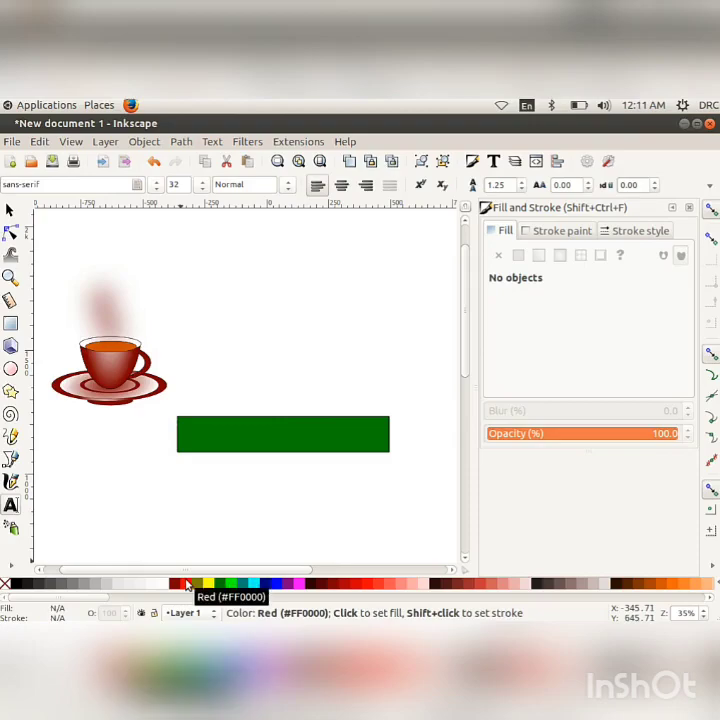
{"action": "type", "text": "Tast"}
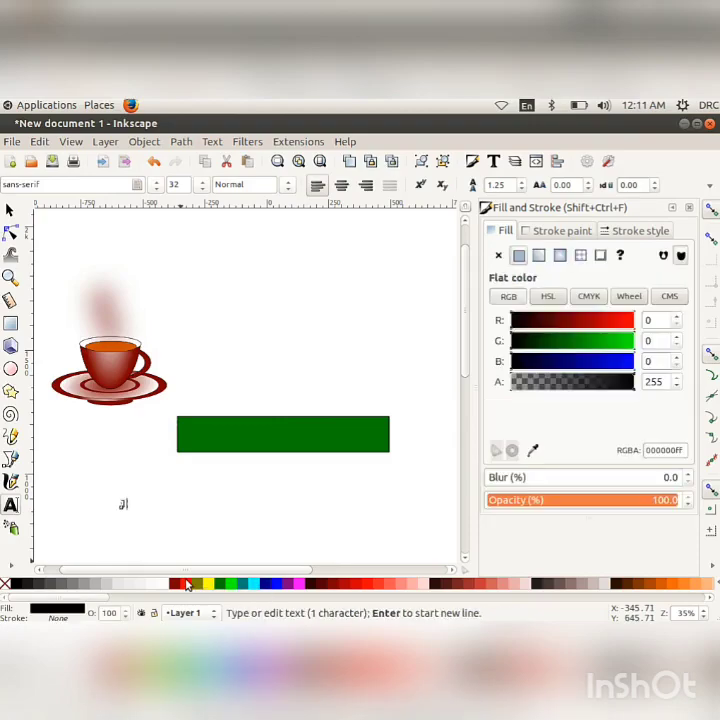
{"action": "type", "text": "e "}
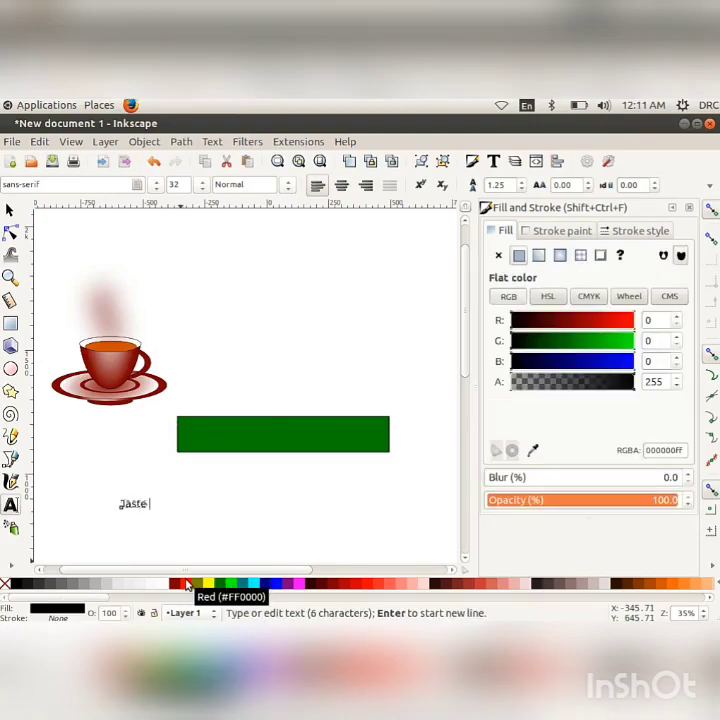
{"action": "type", "text": "The Real T"}
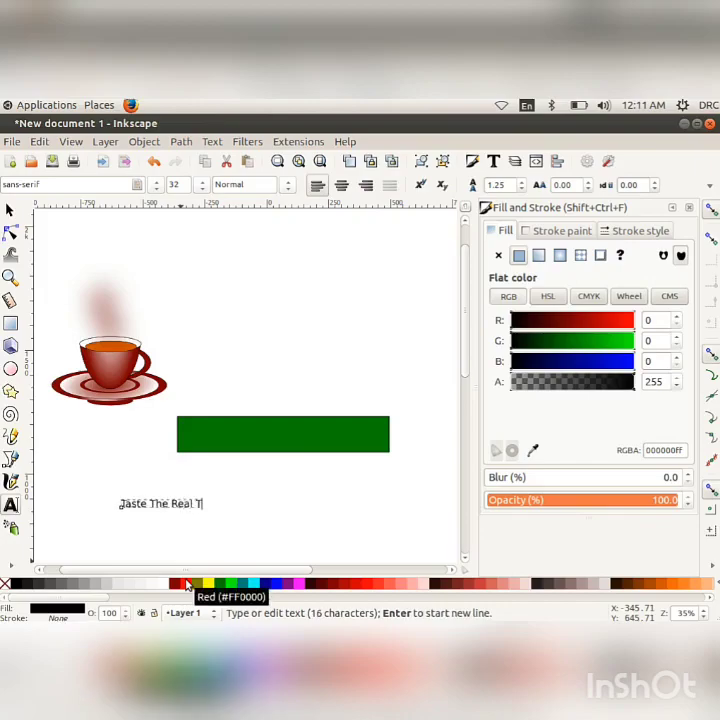
{"action": "type", "text": "aste of "}
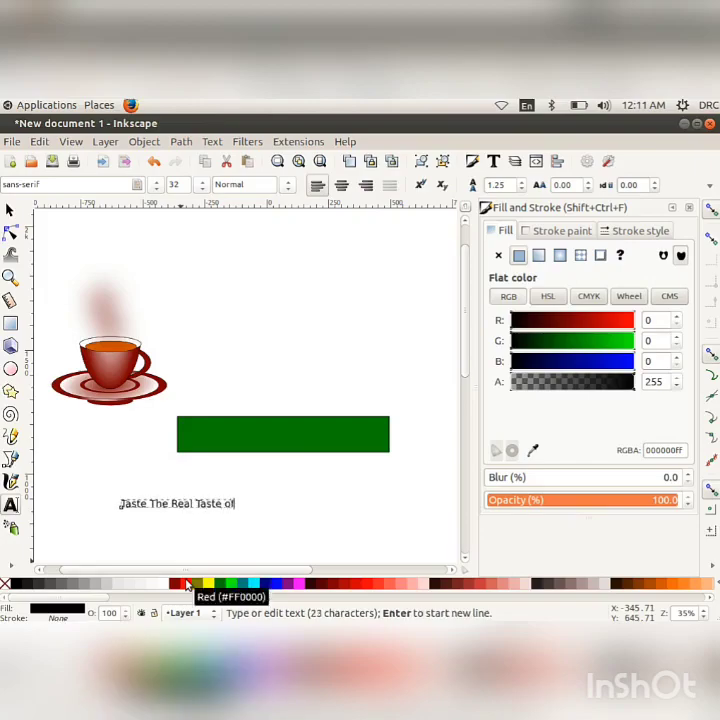
{"action": "type", "text": "Nature"}
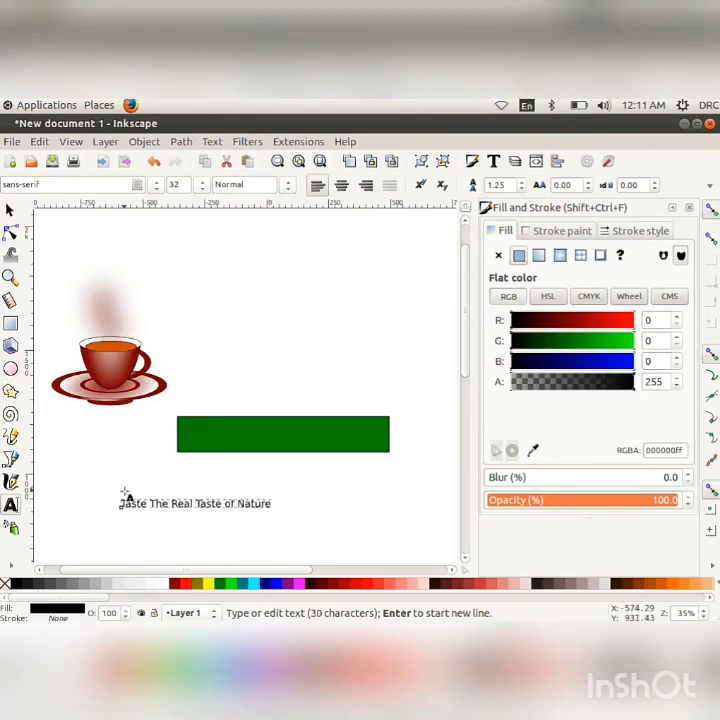
Set the whole "Taste The Real Taste of Nature" text to bold
{"action": "double_click", "coordinate": [157, 503]}
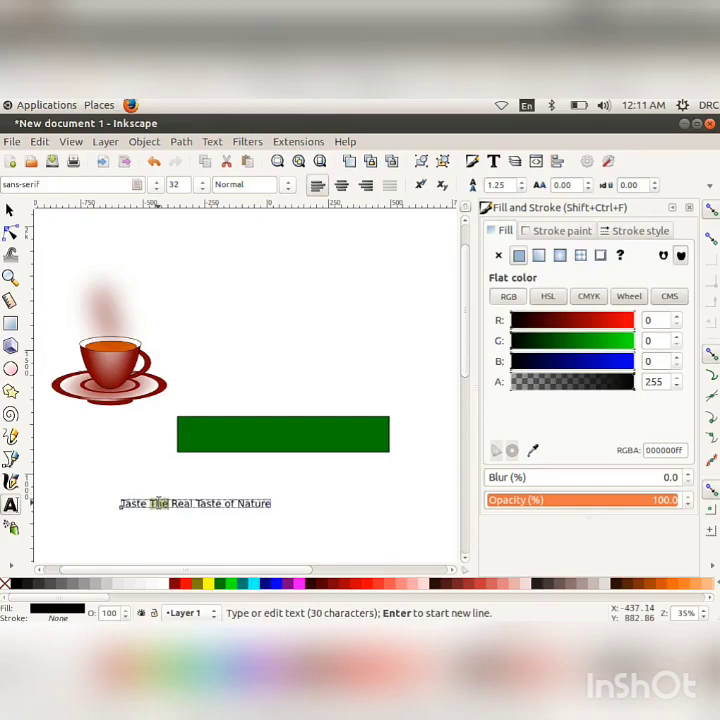
{"action": "key", "text": "ctrl+a"}
{"action": "left_click", "coordinate": [283, 188]}
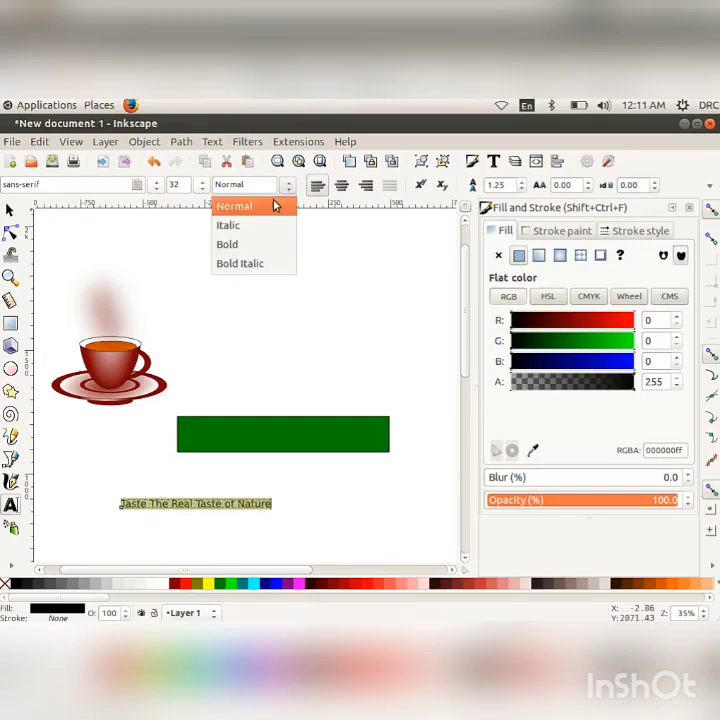
{"action": "left_click", "coordinate": [259, 248]}
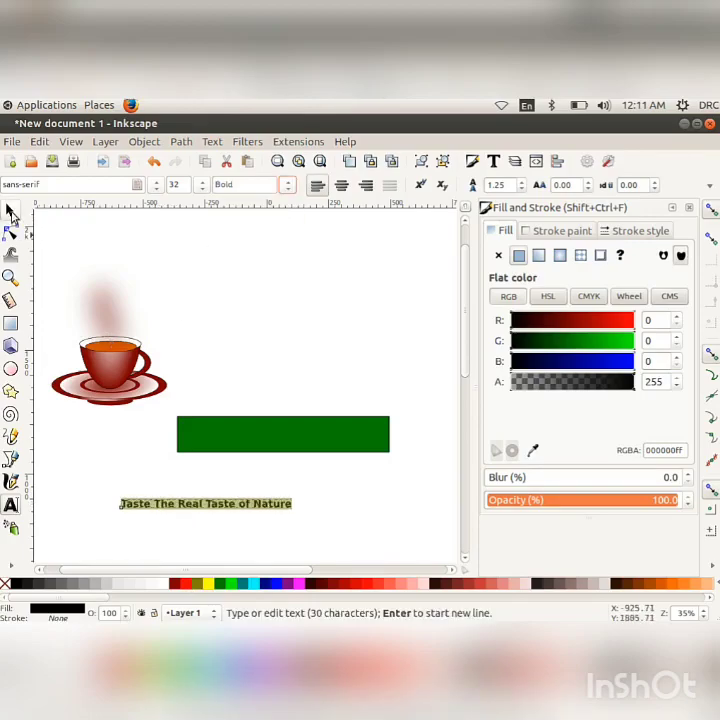
Scale the slogan text to about 813 px wide and 82 px high and place it inside the green rectangle
{"action": "left_click", "coordinate": [10, 210]}
{"action": "left_click_drag", "start_coordinate": [298, 497], "coordinate": [362, 482]}
{"action": "left_click_drag", "start_coordinate": [286, 511], "coordinate": [331, 437]}
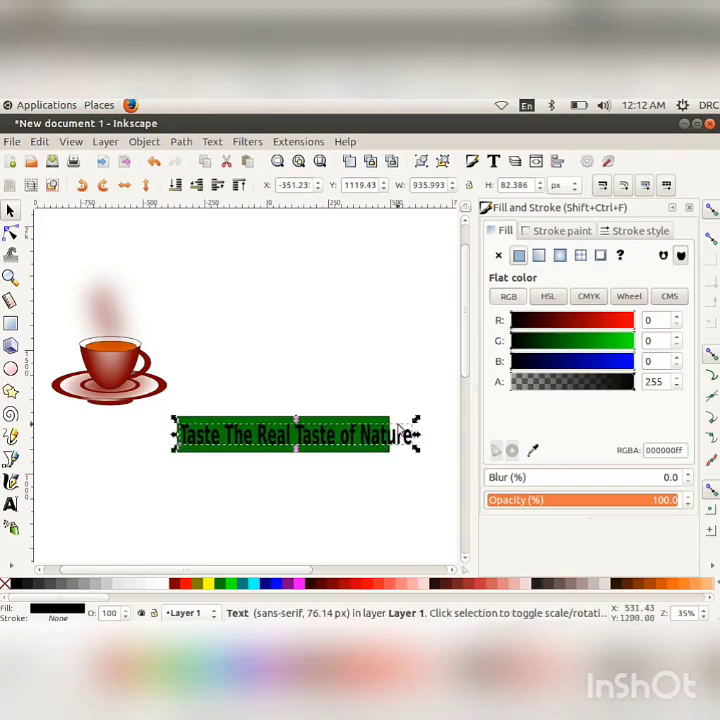
{"action": "left_click_drag", "start_coordinate": [417, 423], "coordinate": [389, 426]}
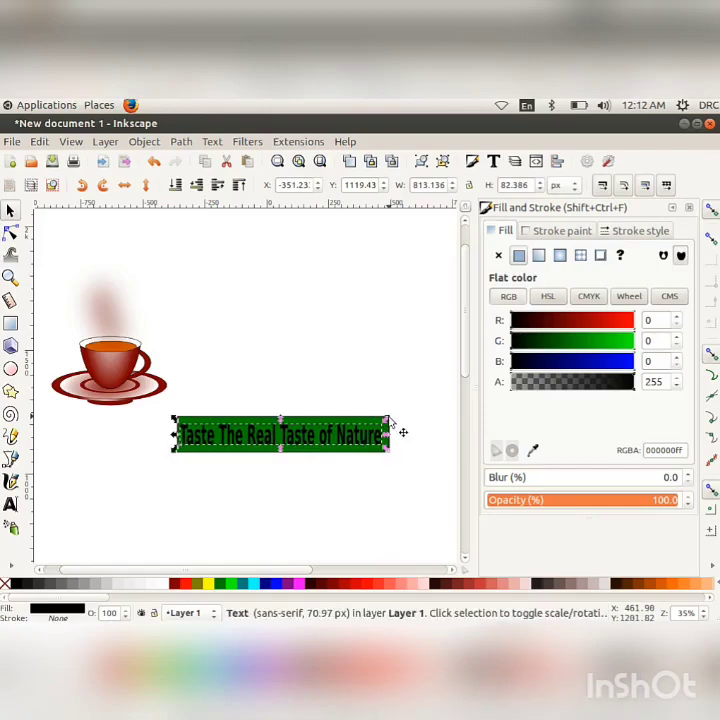
{"action": "mouse_move", "coordinate": [293, 439]}
{"action": "left_mouse_down"}
{"action": "mouse_move", "coordinate": [299, 444]}
{"action": "mouse_move", "coordinate": [289, 445]}
{"action": "left_mouse_up"}
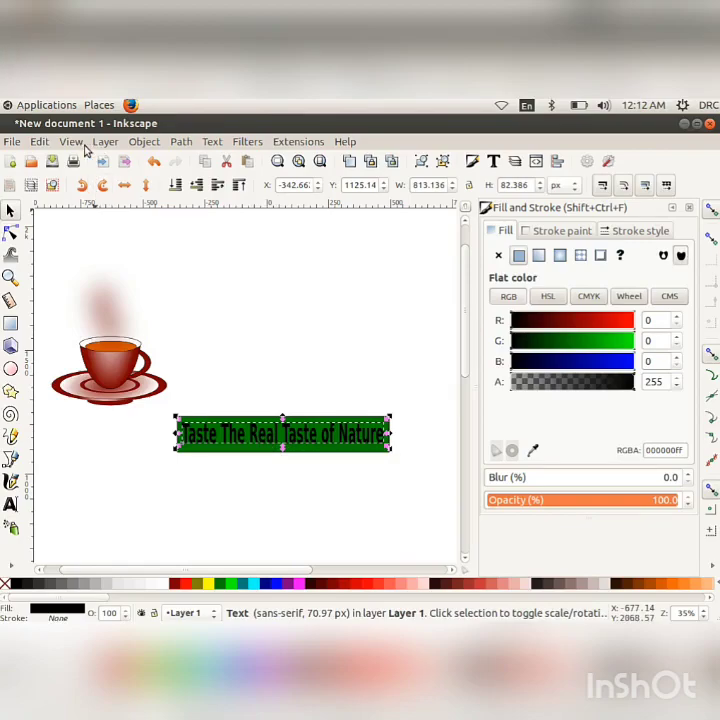
Duplicate the black slogan text in place and fill the copy with bright green (00ff00)
{"action": "left_click", "coordinate": [40, 142]}
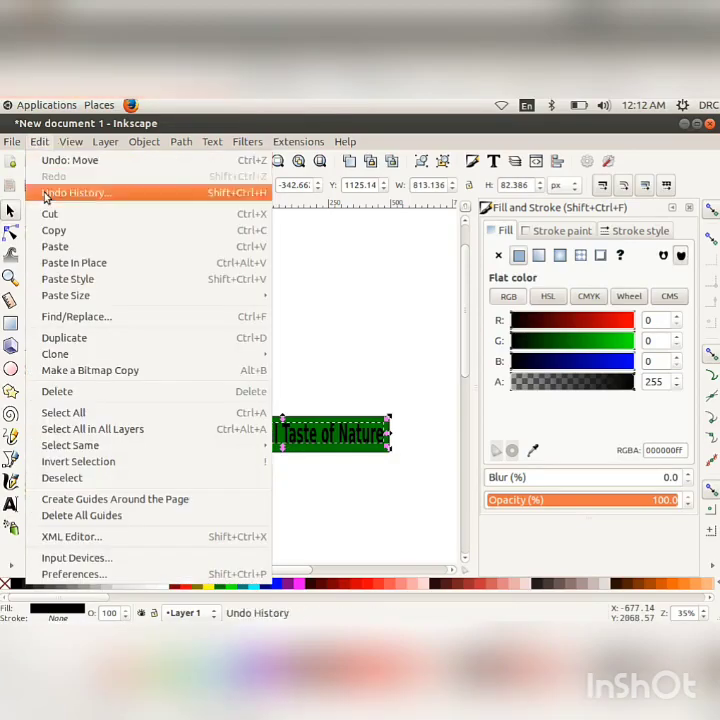
{"action": "left_click", "coordinate": [72, 338]}
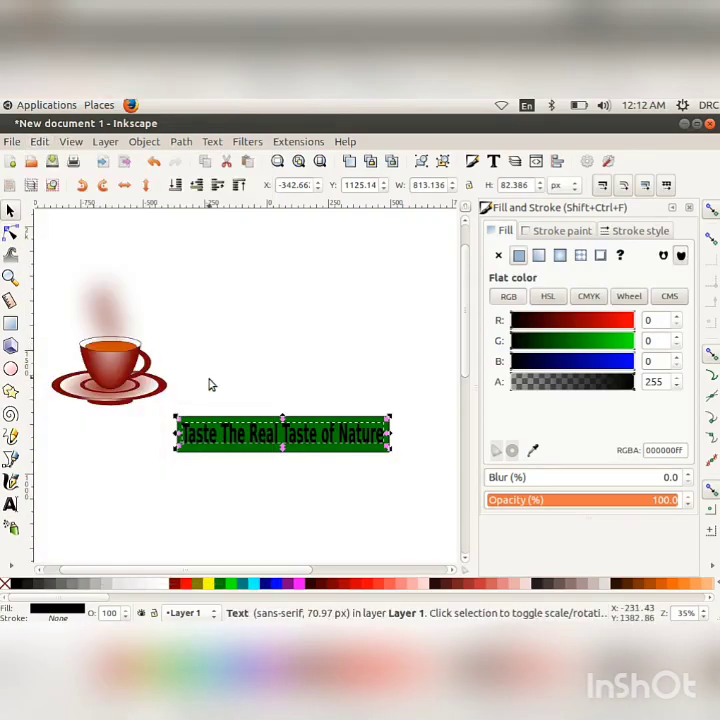
{"action": "left_click", "coordinate": [231, 584]}
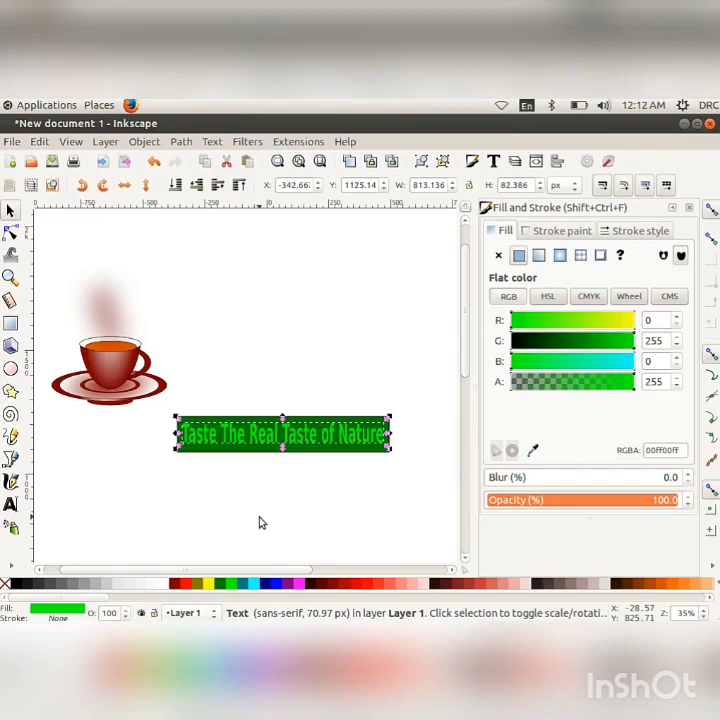
Nudge the bright green copy about 10 px left and 2 px up so the black text forms a shadow, and deselect it
{"action": "key", "text": "Left"}
{"action": "key", "text": "Left"}
{"action": "key", "text": "Left"}
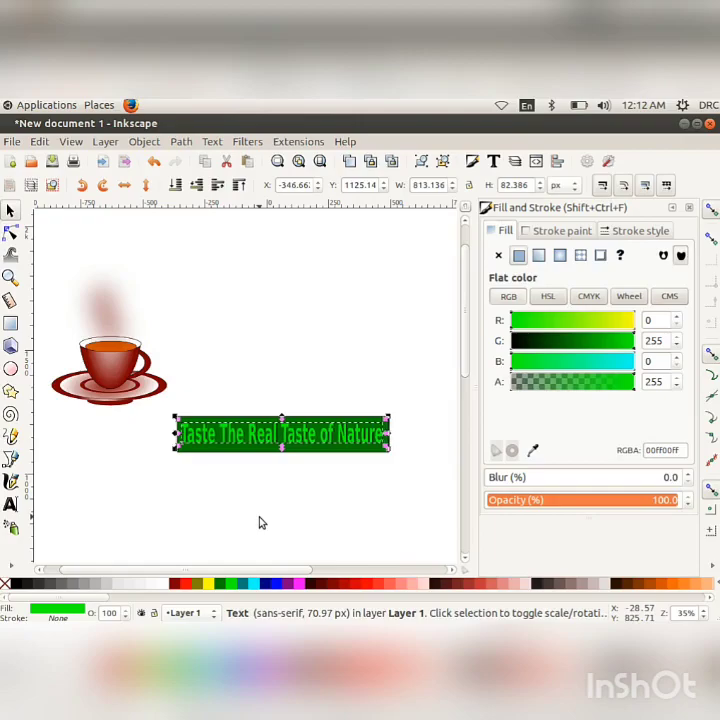
{"action": "key", "text": "Left"}
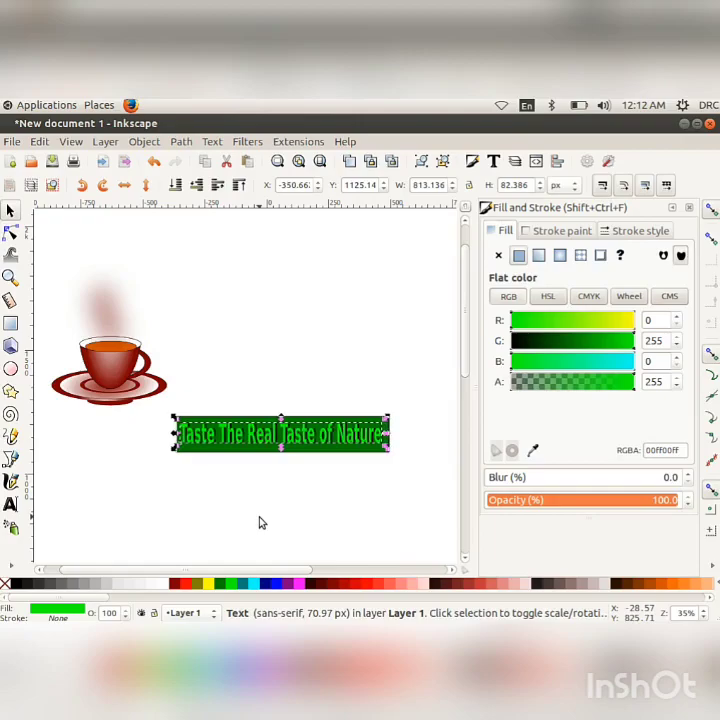
{"action": "key", "text": "Up"}
{"action": "key", "text": "Left"}
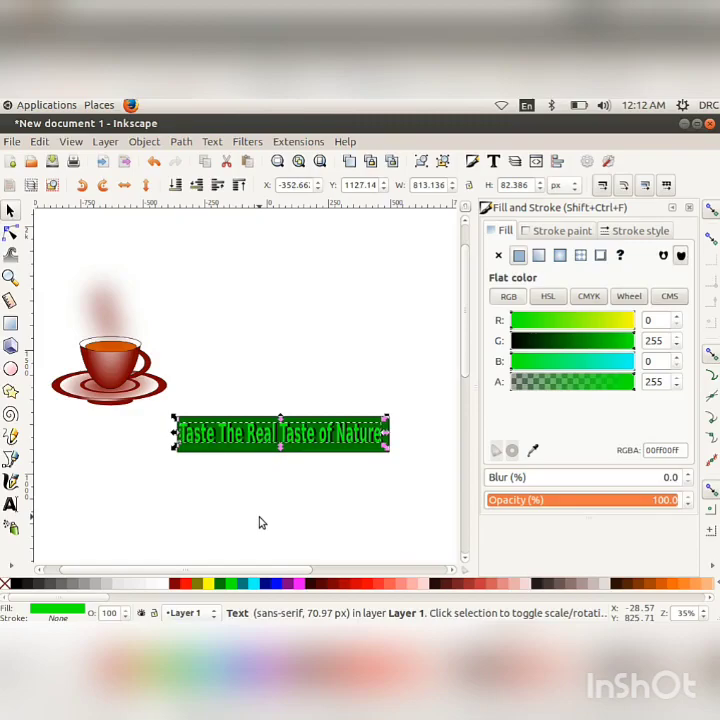
{"action": "left_click", "coordinate": [367, 401]}
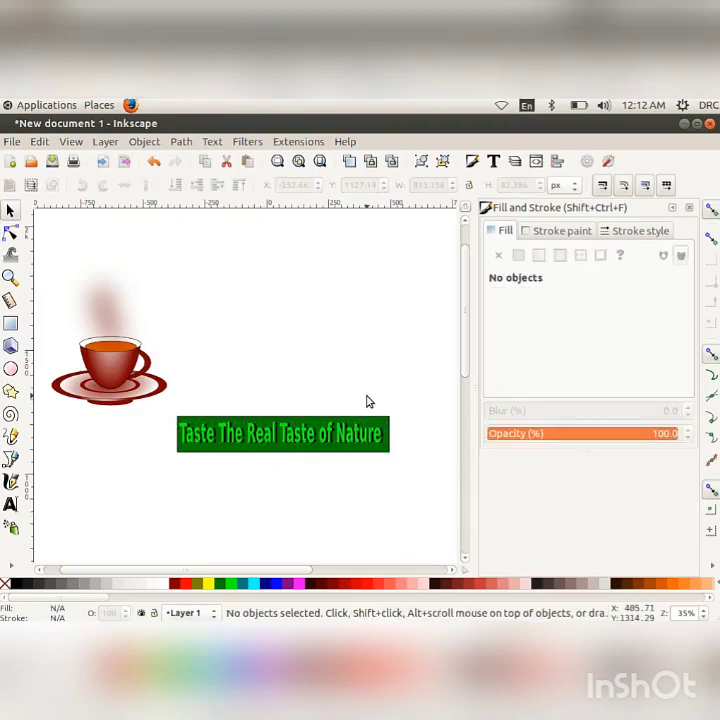
Group the rectangle with both slogan texts and fit the group, about 512 px wide, directly below the cup's saucer
{"action": "left_click_drag", "start_coordinate": [415, 394], "coordinate": [133, 511]}
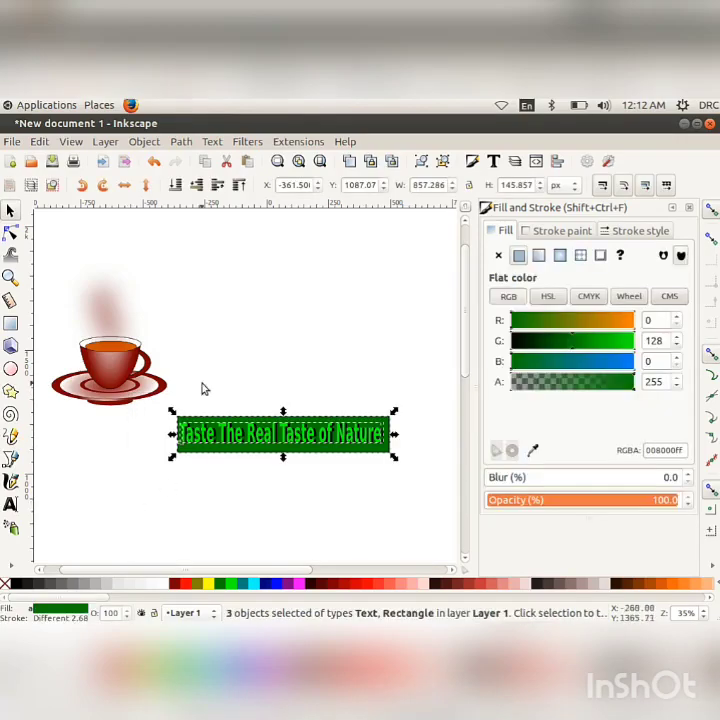
{"action": "left_click", "coordinate": [147, 141]}
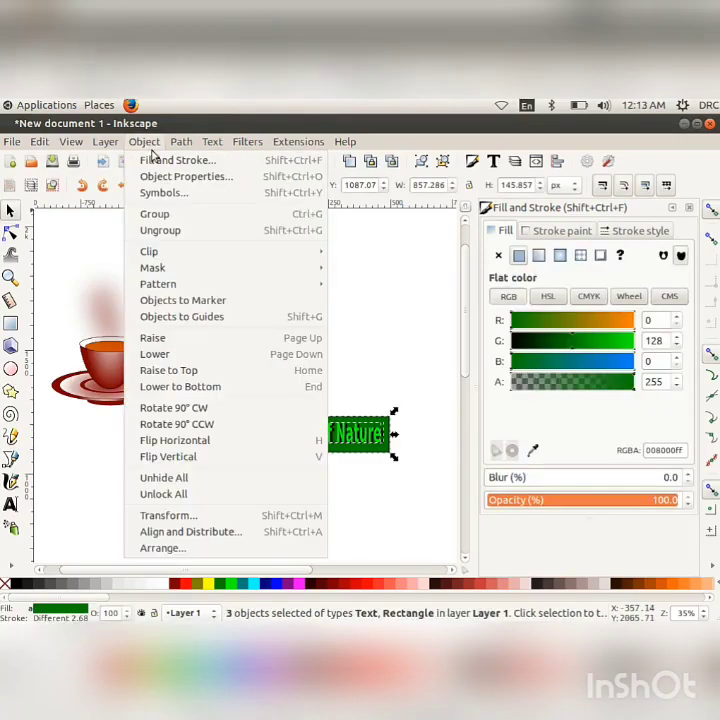
{"action": "left_click", "coordinate": [162, 214]}
{"action": "left_click_drag", "start_coordinate": [296, 448], "coordinate": [180, 450]}
{"action": "left_click_drag", "start_coordinate": [274, 413], "coordinate": [257, 416]}
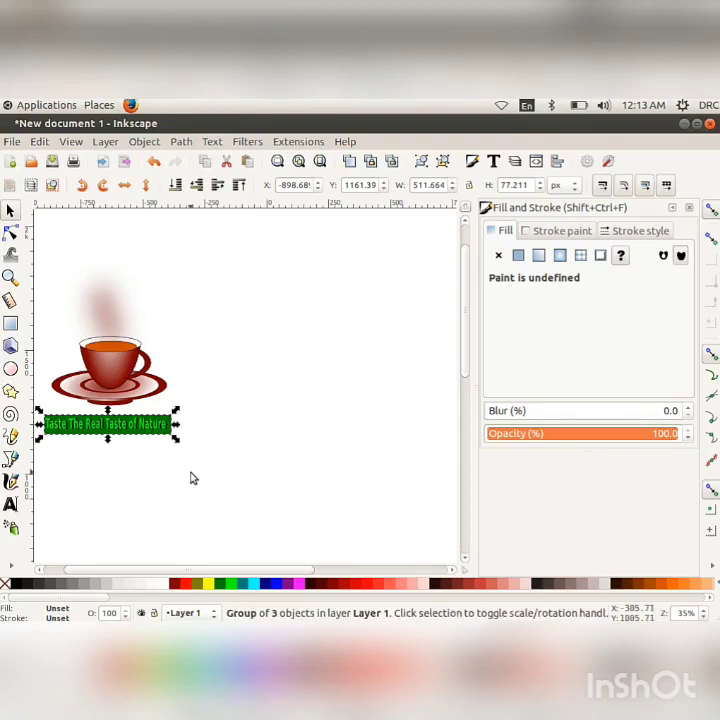
Add the text "A KUDUMBASREE INITIATIVE" in the empty canvas area beside the cup
{"action": "left_click", "coordinate": [10, 504]}
{"action": "left_click", "coordinate": [246, 311]}
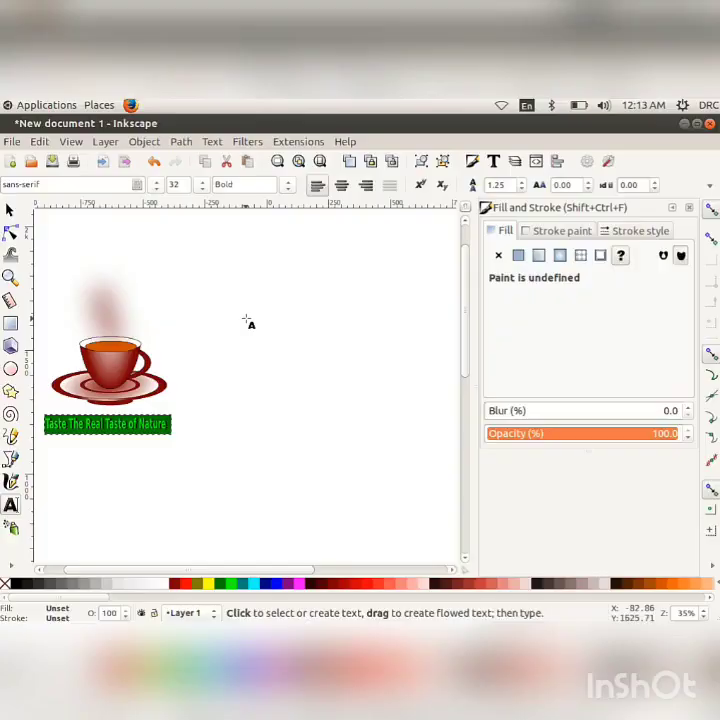
{"action": "left_click", "coordinate": [247, 314]}
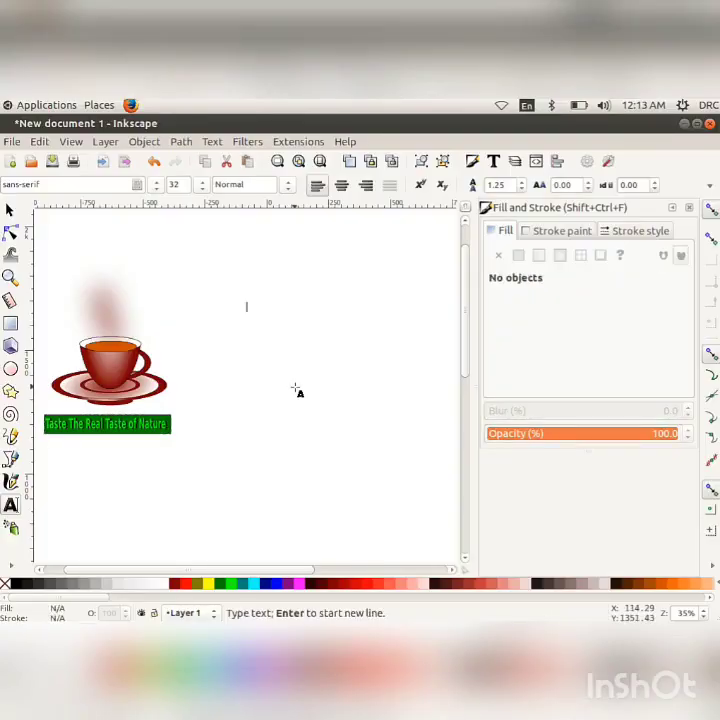
{"action": "type", "text": "A"}
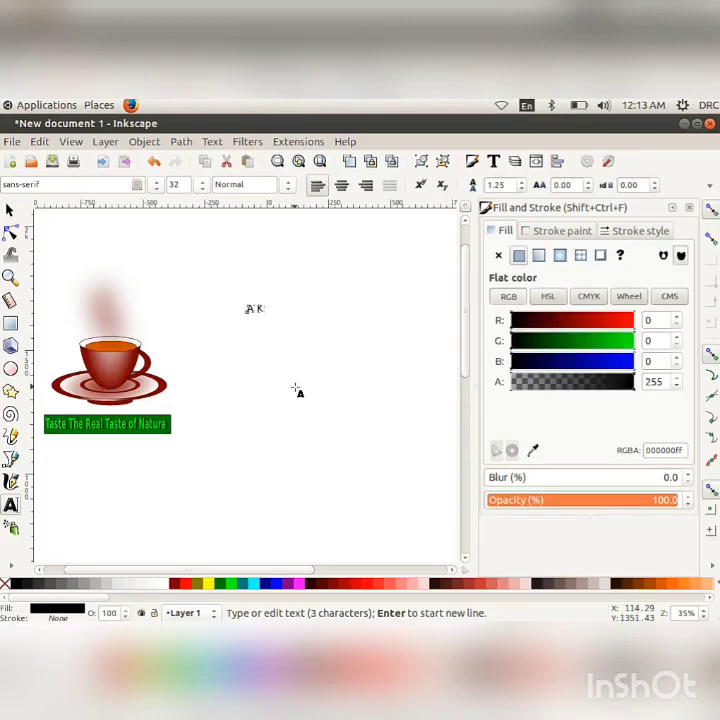
{"action": "type", "text": " KUDUMBASR"}
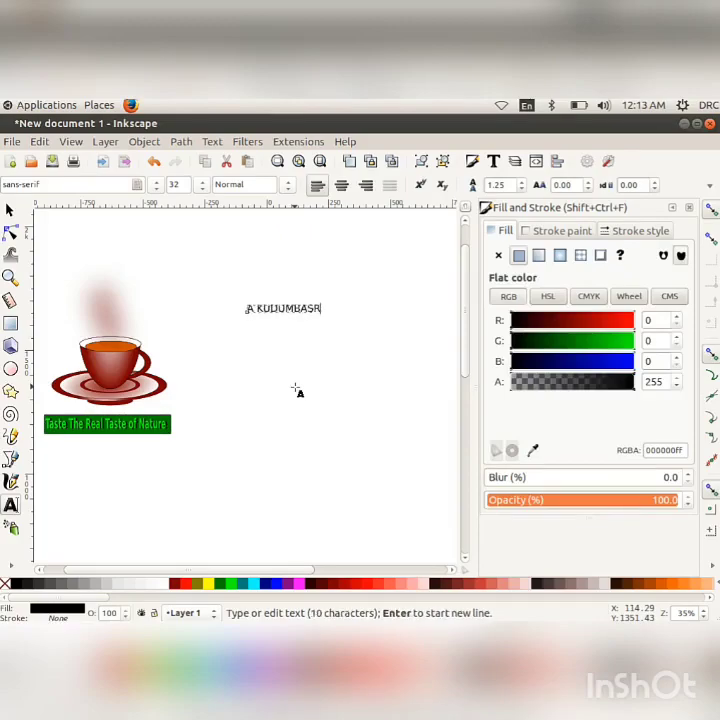
{"action": "type", "text": "EE INITIAT"}
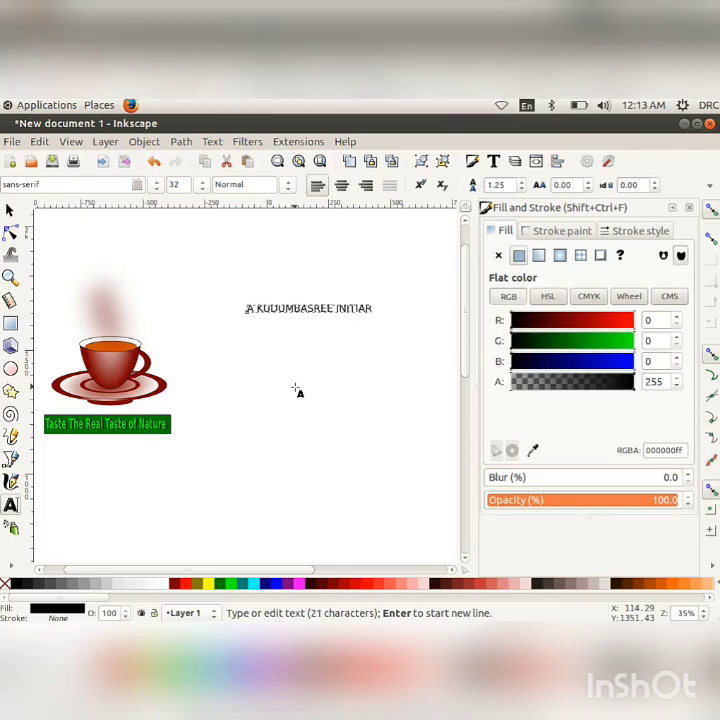
{"action": "type", "text": "IVE"}
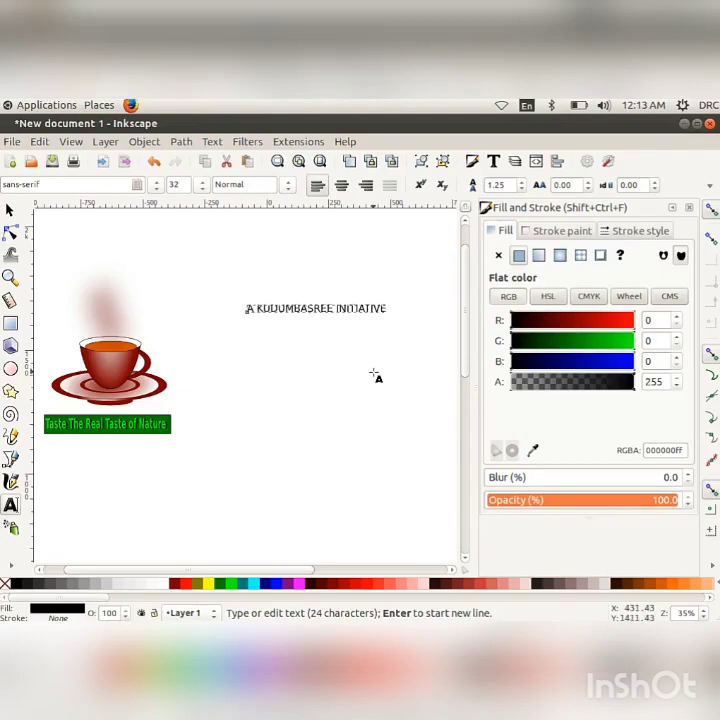
Make the "A KUDUMBASREE INITIATIVE" text bold and enlarge it to about 673 px wide and 59 px high
{"action": "double_click", "coordinate": [289, 307]}
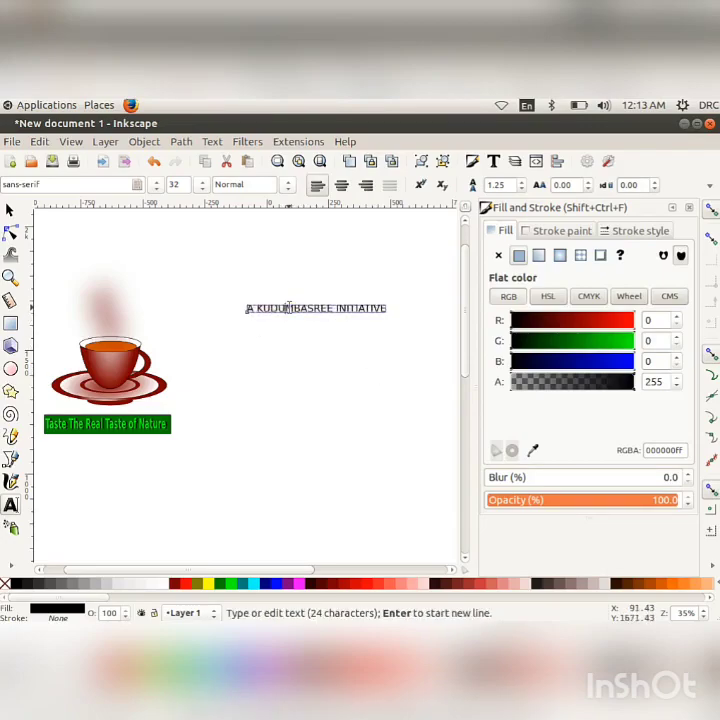
{"action": "key", "text": "ctrl+a"}
{"action": "left_click", "coordinate": [283, 186]}
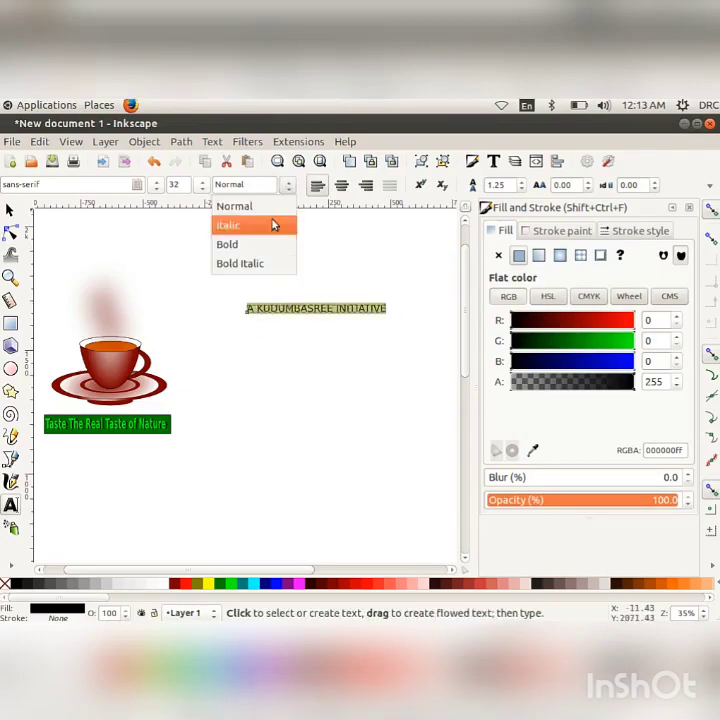
{"action": "left_click", "coordinate": [261, 246]}
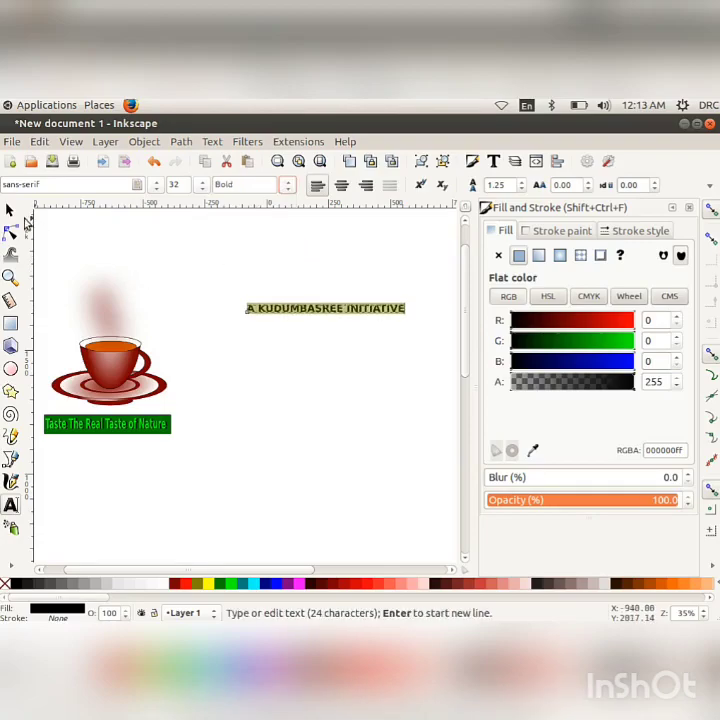
{"action": "left_click", "coordinate": [10, 210]}
{"action": "left_click_drag", "start_coordinate": [412, 301], "coordinate": [422, 298]}
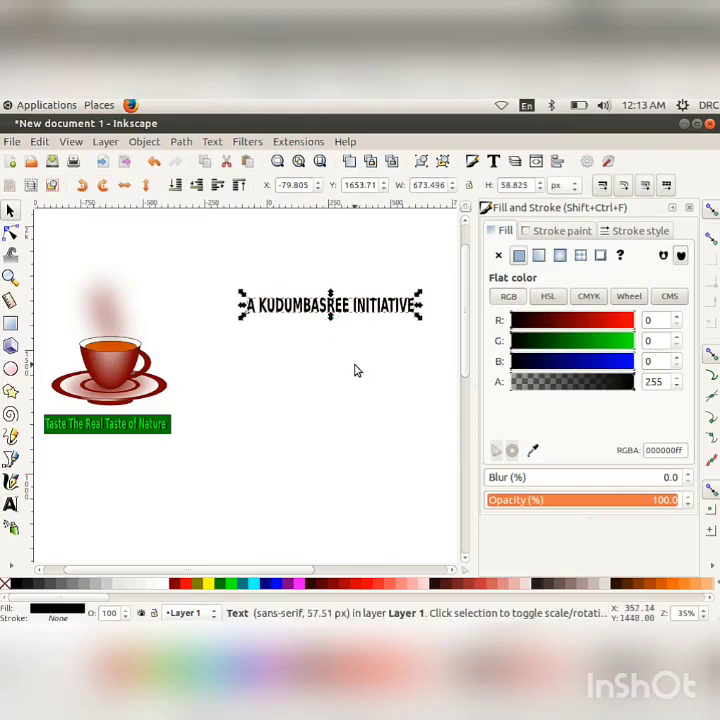
Draw a green circle about 634 px wide below the text and set its start angle to 180 to make a half circle
{"action": "left_click", "coordinate": [292, 373]}
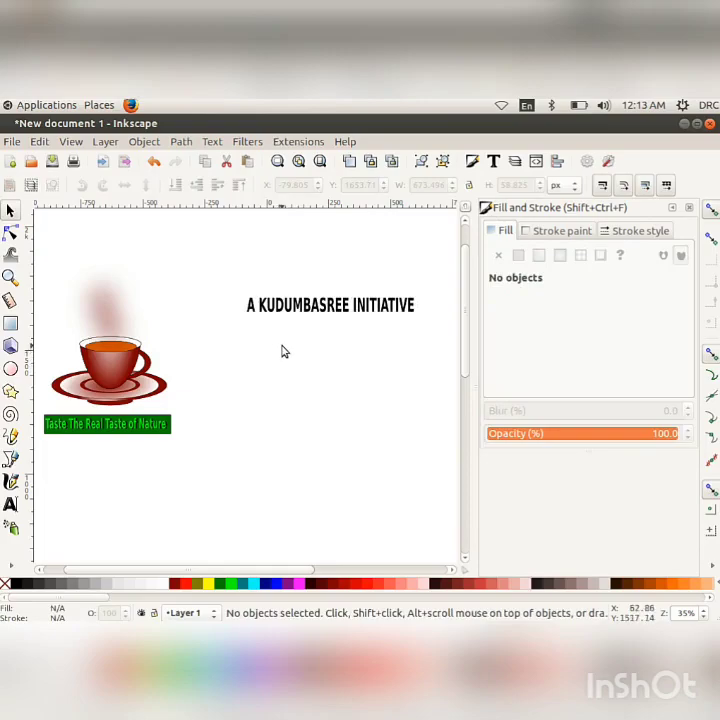
{"action": "key", "text": "e"}
{"action": "mouse_move", "coordinate": [256, 367]}
{"action": "left_mouse_down"}
{"action": "mouse_move", "coordinate": [468, 513]}
{"action": "mouse_move", "coordinate": [428, 517]}
{"action": "left_mouse_up"}
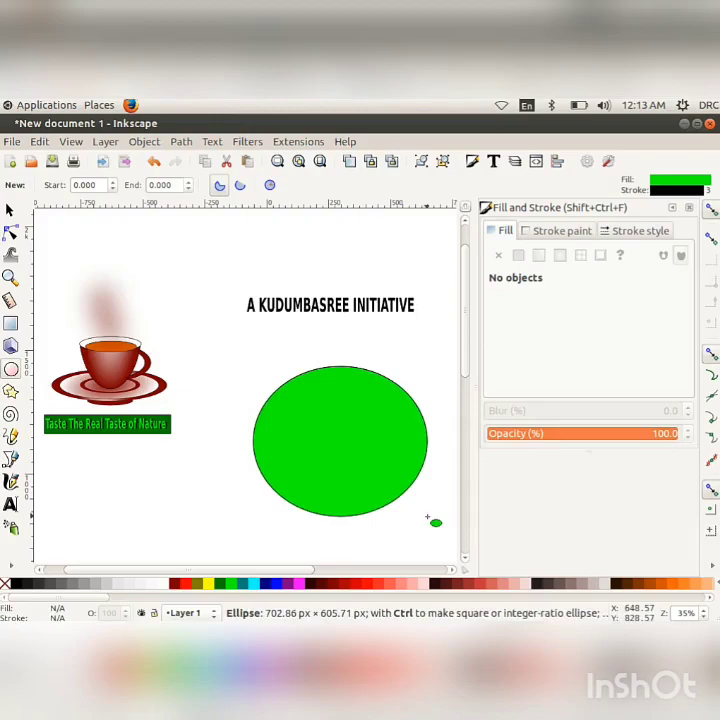
{"action": "left_click_drag", "start_coordinate": [428, 517], "coordinate": [431, 524]}
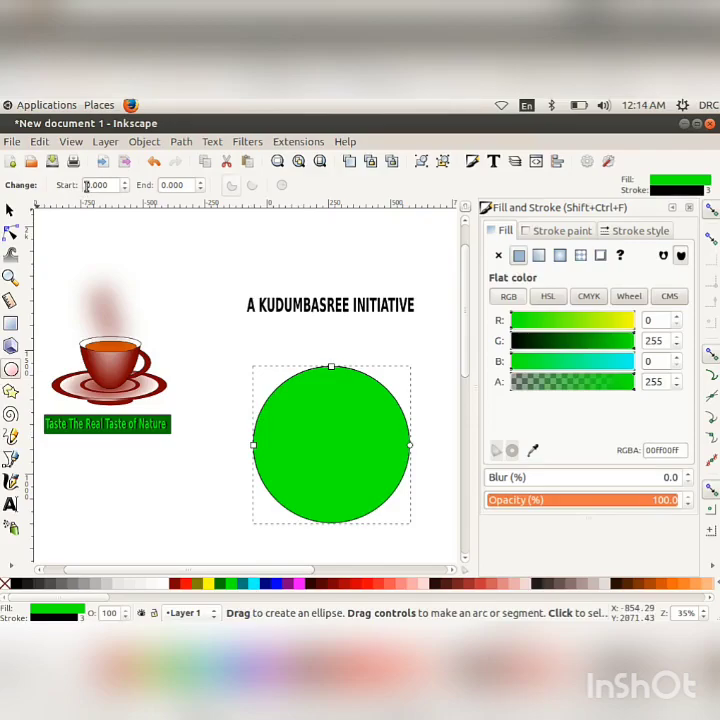
{"action": "left_click_drag", "start_coordinate": [147, 284], "coordinate": [136, 275]}
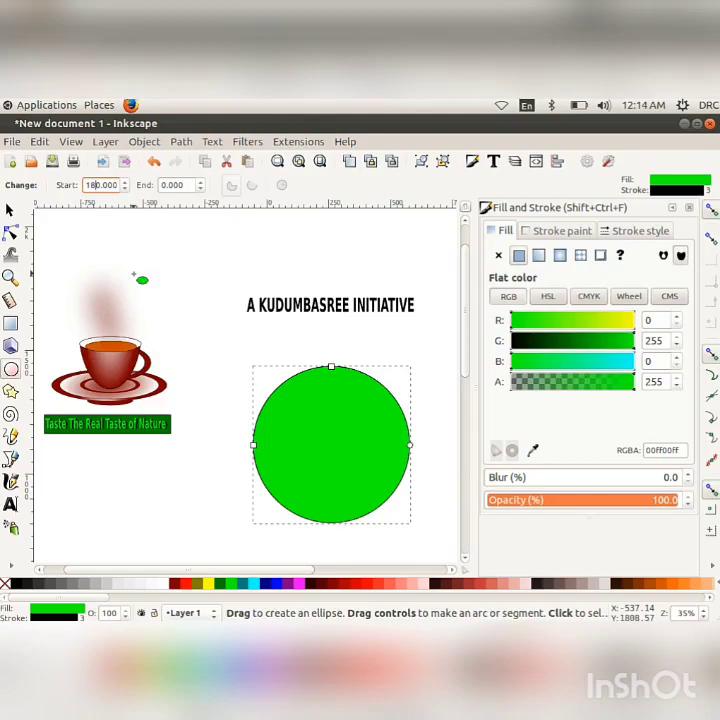
{"action": "key", "text": "Return"}
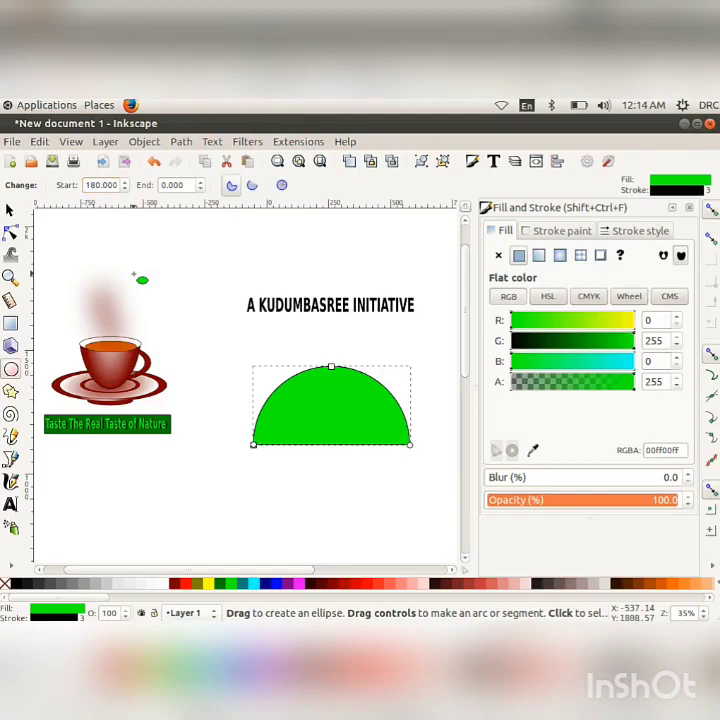
Put the "A KUDUMBASREE INITIATIVE" text on the path of the green half circle
{"action": "left_click", "coordinate": [10, 210]}
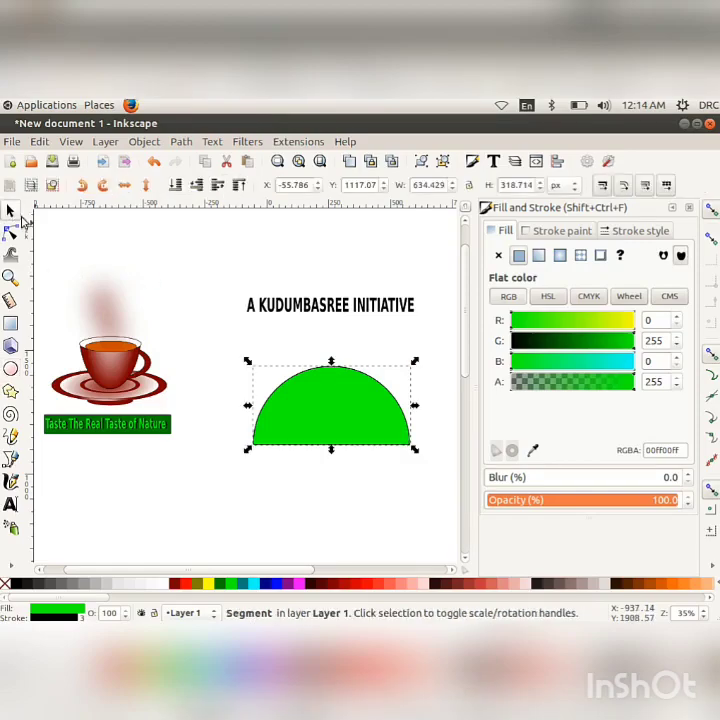
{"action": "left_click", "coordinate": [304, 312]}
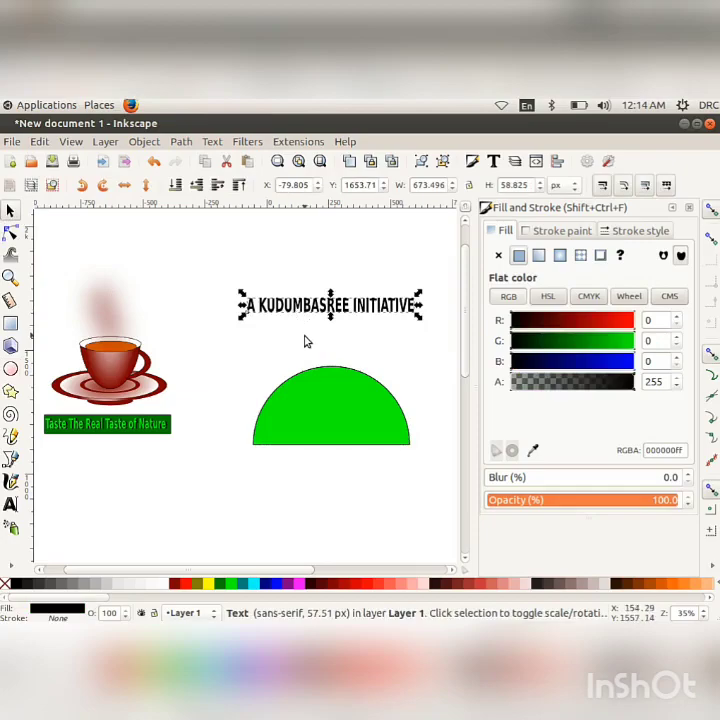
{"action": "left_click", "coordinate": [320, 379], "text": "shift"}
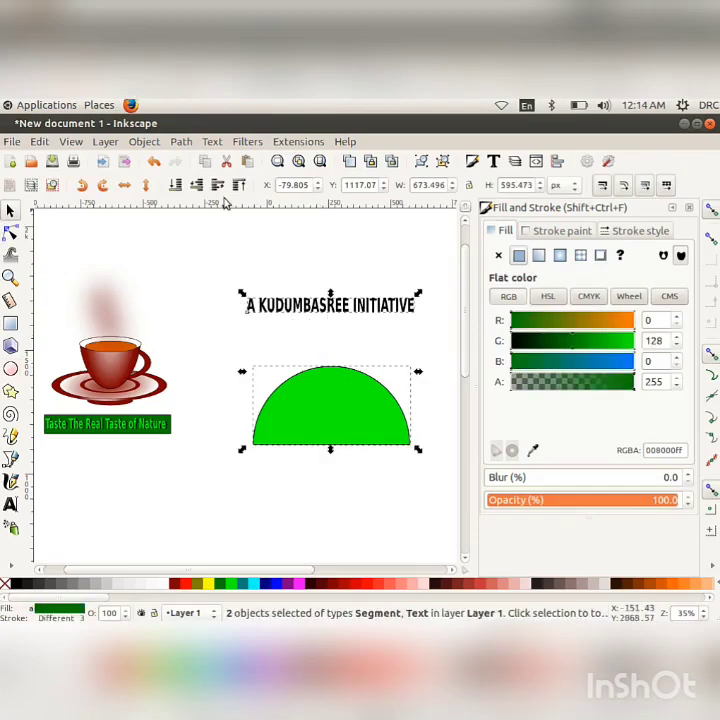
{"action": "left_click", "coordinate": [213, 143]}
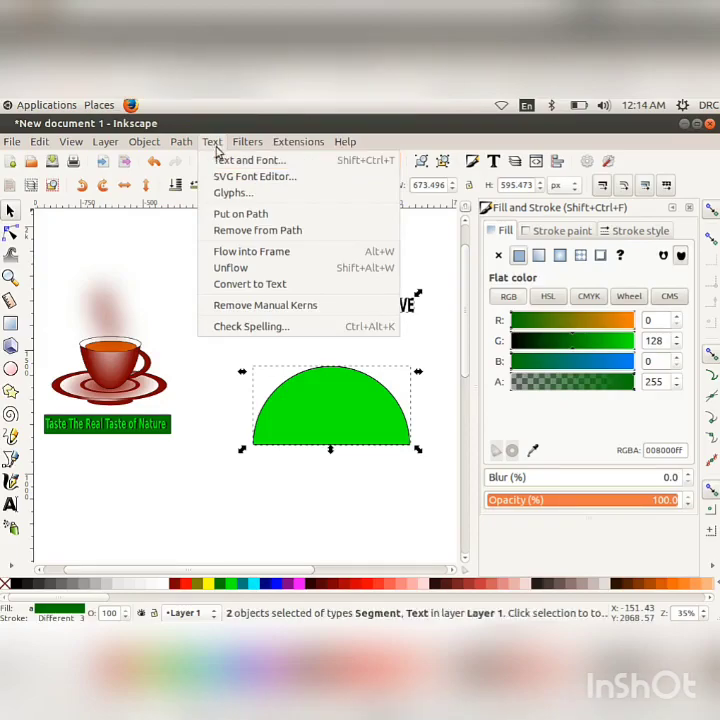
{"action": "left_click", "coordinate": [232, 220]}
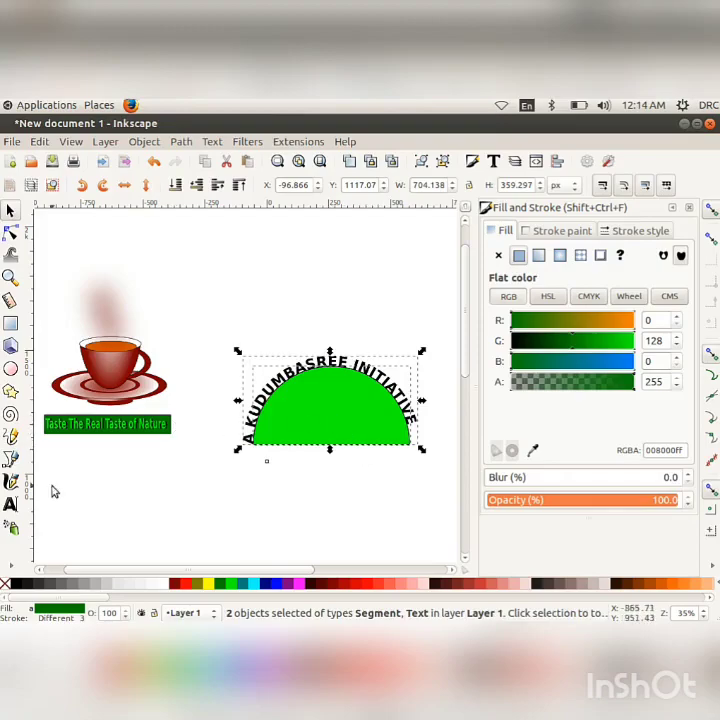
Insert leading spaces before the curved text to shift it along the arc until it sits centred
{"action": "left_click", "coordinate": [10, 505]}
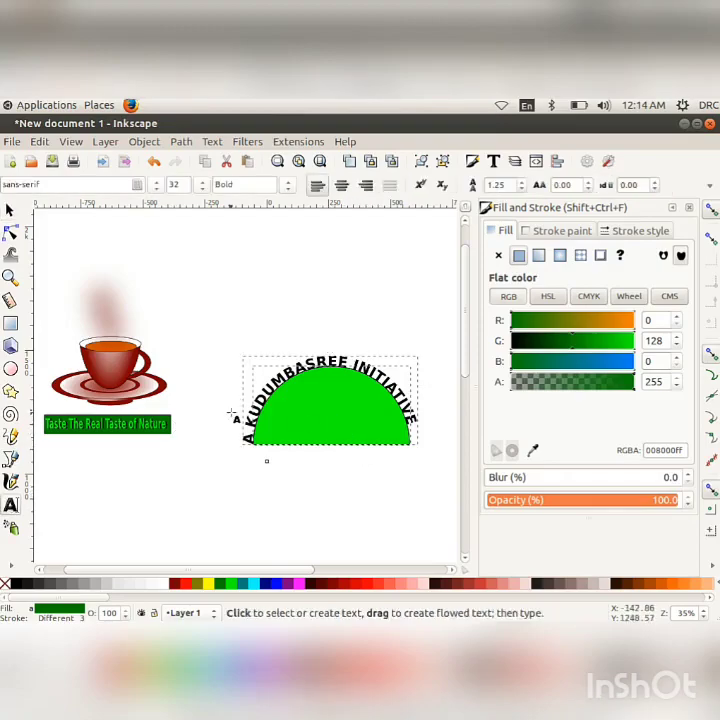
{"action": "left_click", "coordinate": [382, 380]}
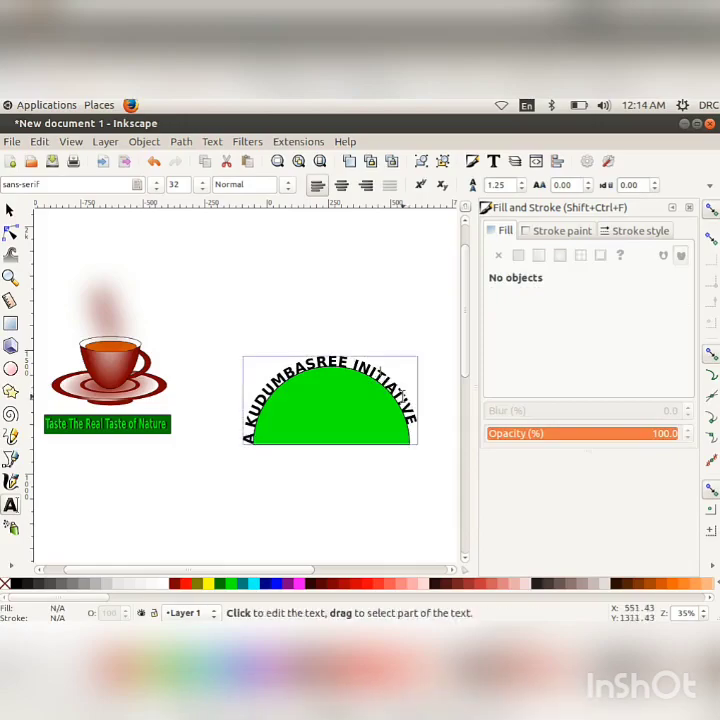
{"action": "left_click", "coordinate": [405, 404]}
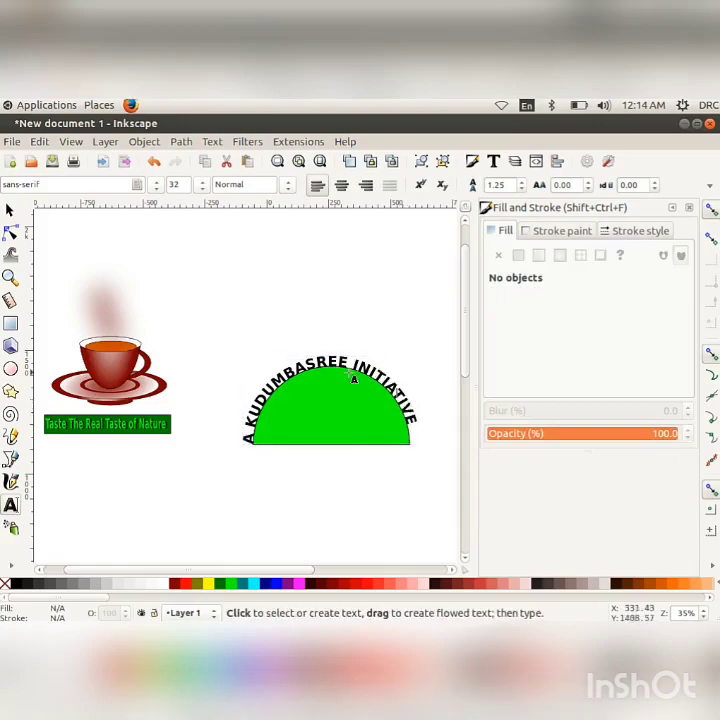
{"action": "left_click", "coordinate": [296, 368]}
{"action": "double_click", "coordinate": [296, 368]}
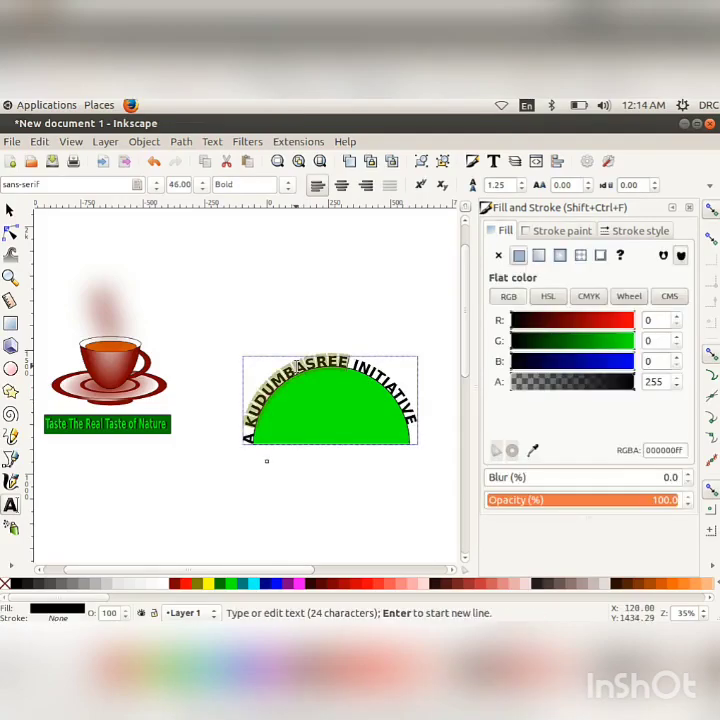
{"action": "left_click", "coordinate": [296, 368]}
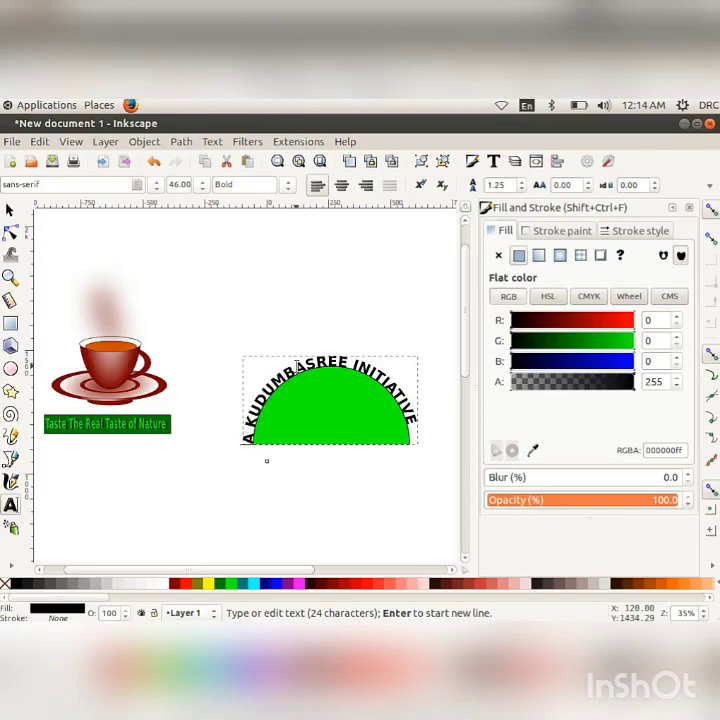
{"action": "type", "text": "E"}
{"action": "type", "text": "B"}
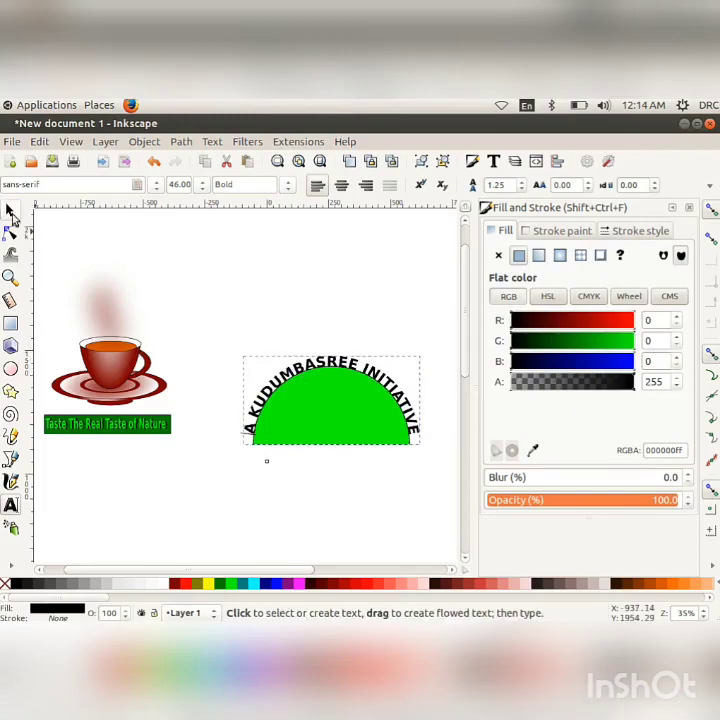
Remove the fill and the stroke paint from the half circle so only the curved text shows, and deselect it
{"action": "left_click", "coordinate": [10, 210]}
{"action": "left_click", "coordinate": [320, 455]}
{"action": "left_click", "coordinate": [322, 440]}
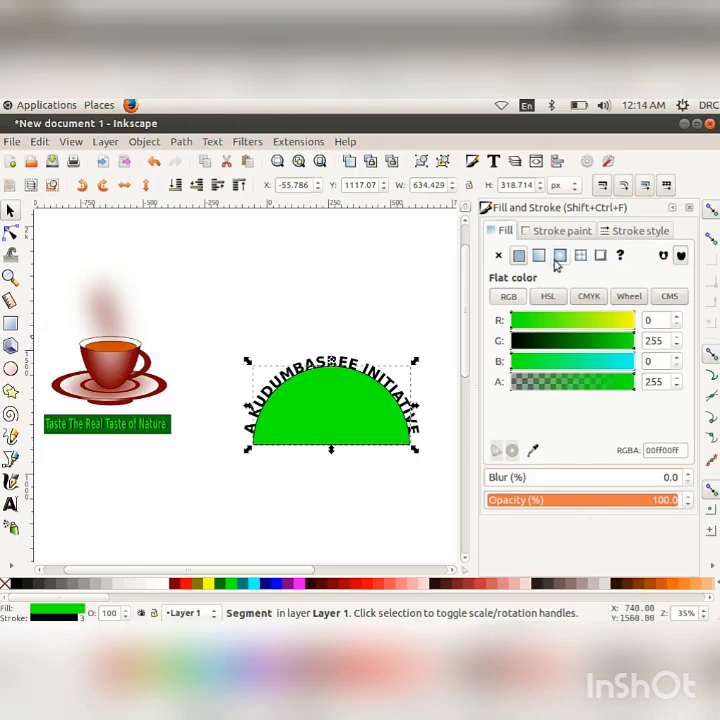
{"action": "left_click", "coordinate": [498, 257]}
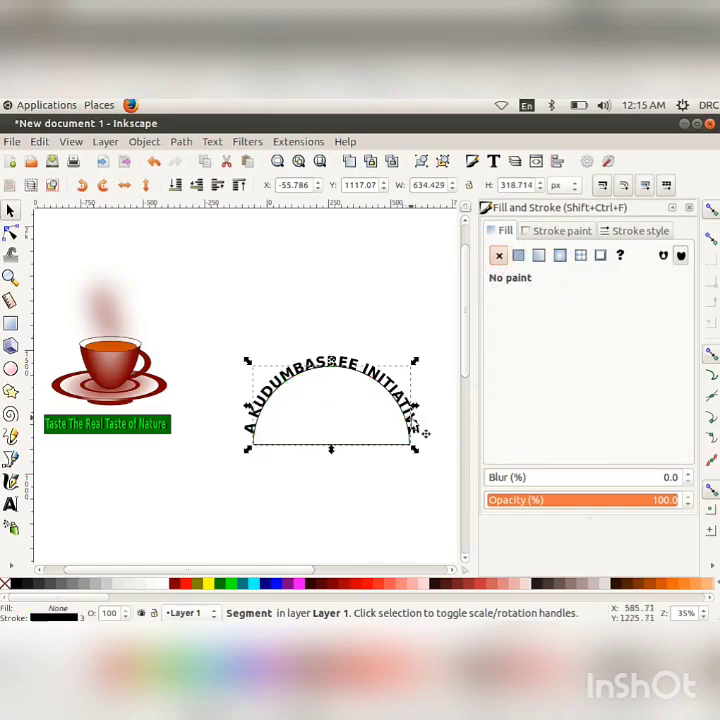
{"action": "left_click", "coordinate": [552, 233]}
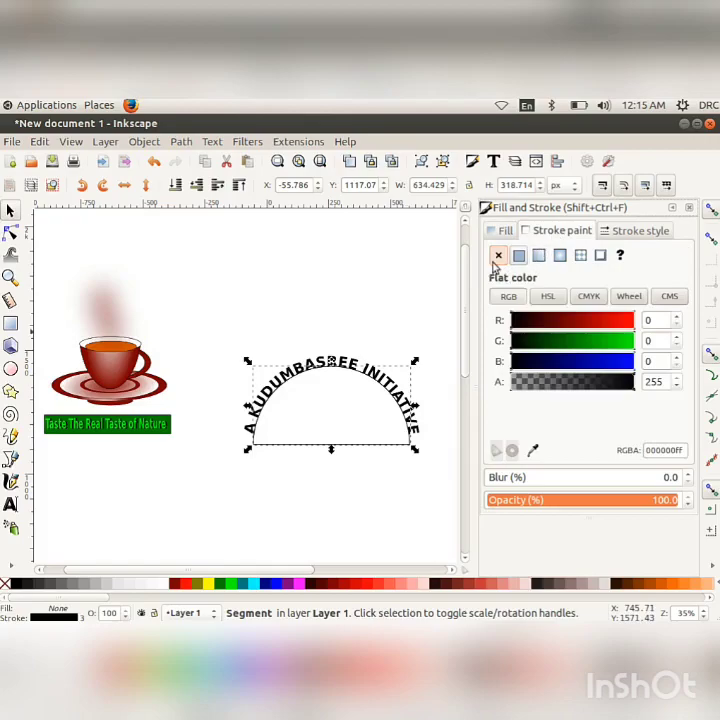
{"action": "left_click", "coordinate": [498, 257]}
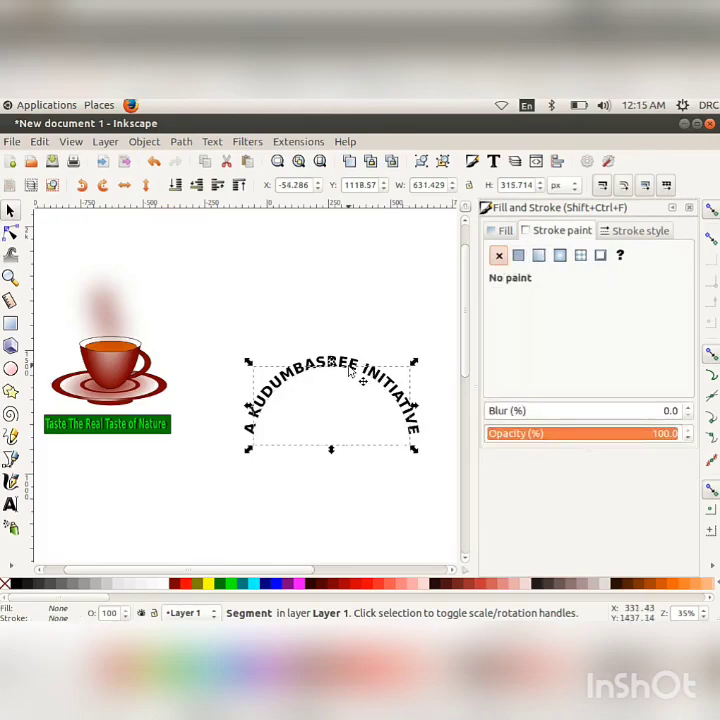
{"action": "left_click", "coordinate": [379, 321]}
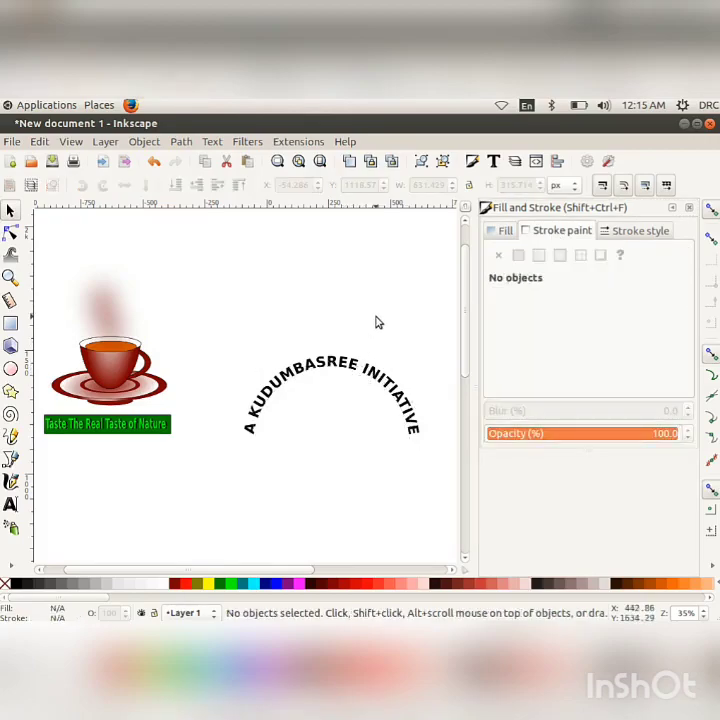
Move the curved text higher on the canvas and place the steaming cup centrally beneath its arc
{"action": "left_click", "coordinate": [357, 379]}
{"action": "left_click_drag", "start_coordinate": [357, 379], "coordinate": [369, 286]}
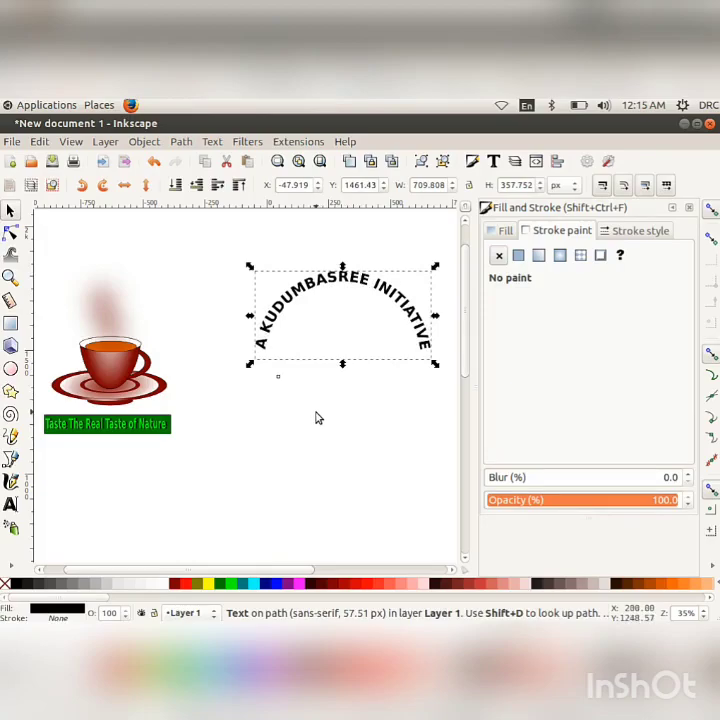
{"action": "left_click", "coordinate": [291, 437]}
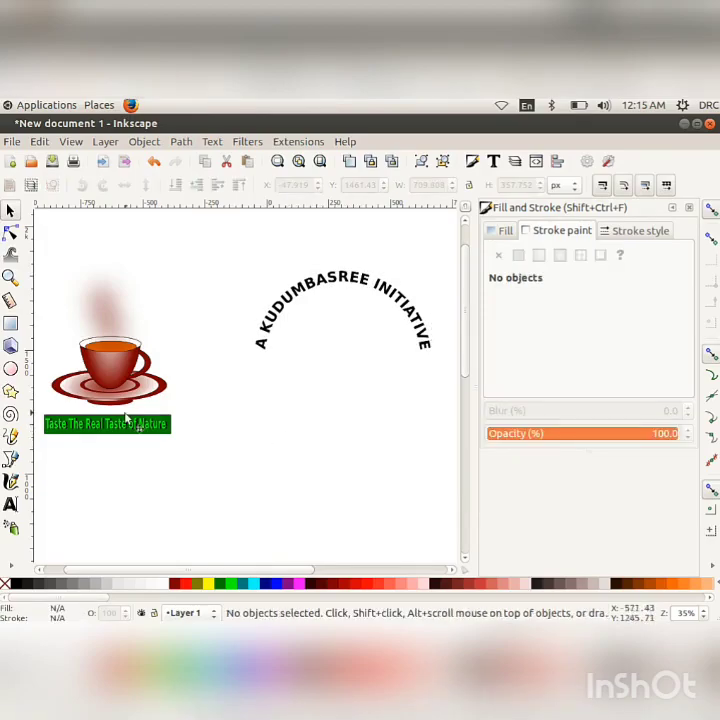
{"action": "left_click_drag", "start_coordinate": [110, 374], "coordinate": [349, 370]}
{"action": "left_click", "coordinate": [347, 369]}
{"action": "left_click", "coordinate": [251, 476]}
Place the green slogan banner directly below the saucer and enlarge it to about 714 px wide and 115 px high
{"action": "left_click_drag", "start_coordinate": [110, 424], "coordinate": [330, 418]}
{"action": "left_click_drag", "start_coordinate": [388, 423], "coordinate": [440, 433]}
{"action": "left_click_drag", "start_coordinate": [349, 431], "coordinate": [350, 446]}
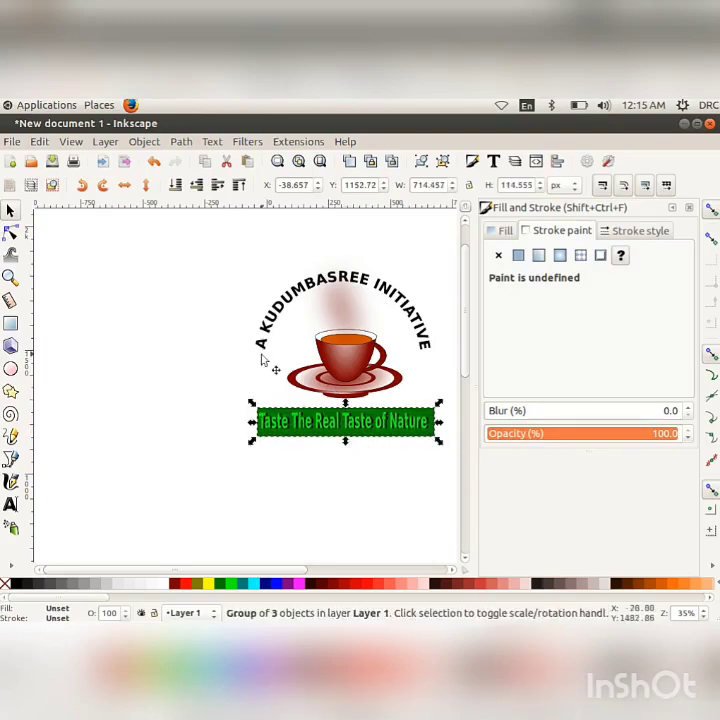
{"action": "left_click", "coordinate": [173, 244]}
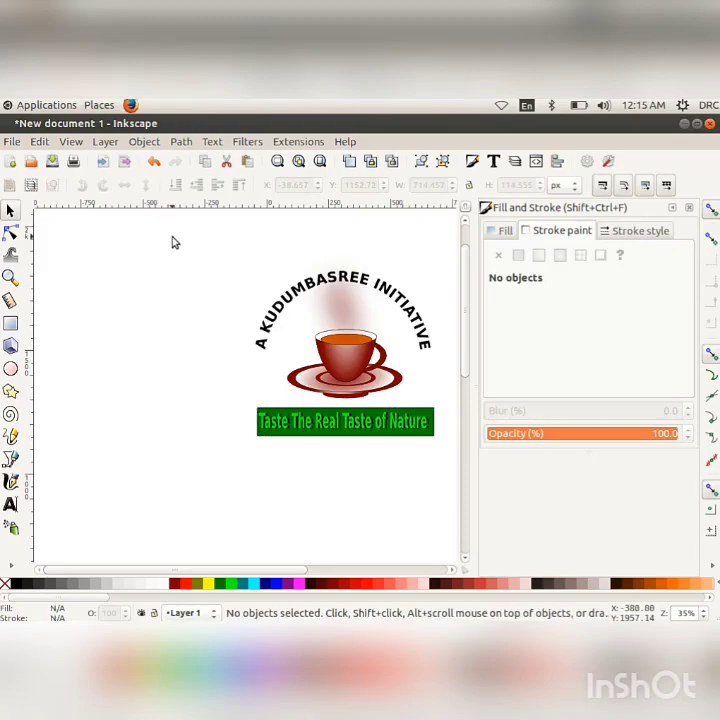
Group the curved text, hidden half circle, cup and banner, and move the group toward the middle of the canvas
{"action": "left_click_drag", "start_coordinate": [190, 246], "coordinate": [447, 489]}
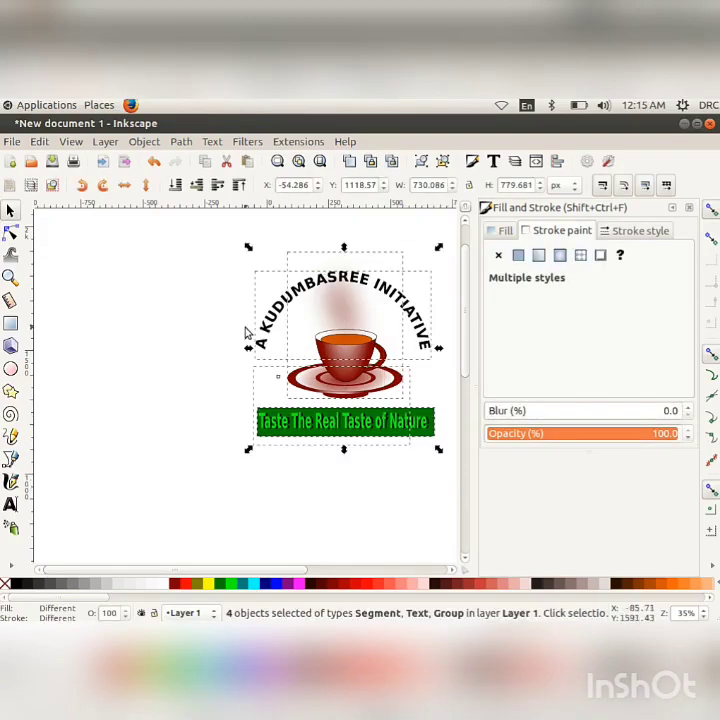
{"action": "left_click", "coordinate": [148, 143]}
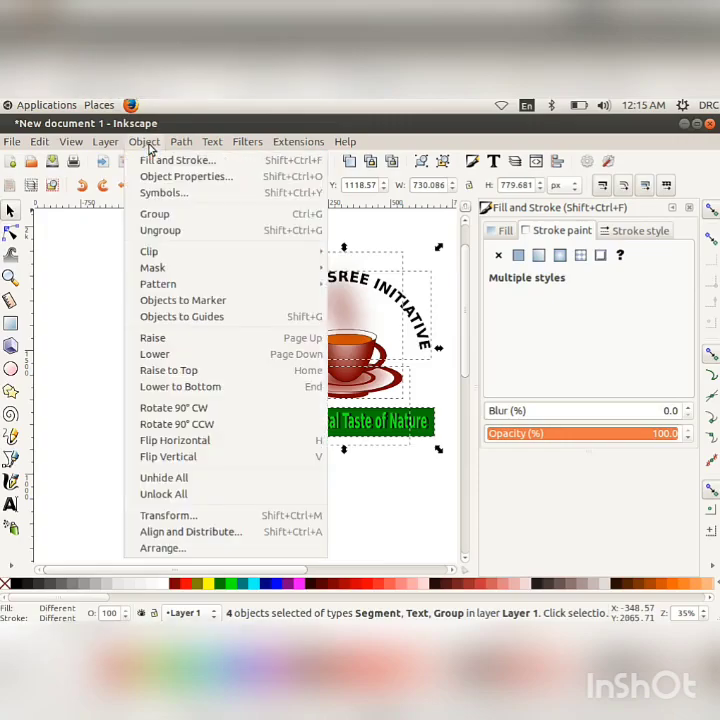
{"action": "left_click", "coordinate": [159, 214]}
{"action": "left_click_drag", "start_coordinate": [305, 357], "coordinate": [213, 369]}
Draw a rectangle about 834 px wide and 840 px high around the logo and fill it with cyan
{"action": "key", "text": "r"}
{"action": "left_click_drag", "start_coordinate": [124, 252], "coordinate": [325, 456]}
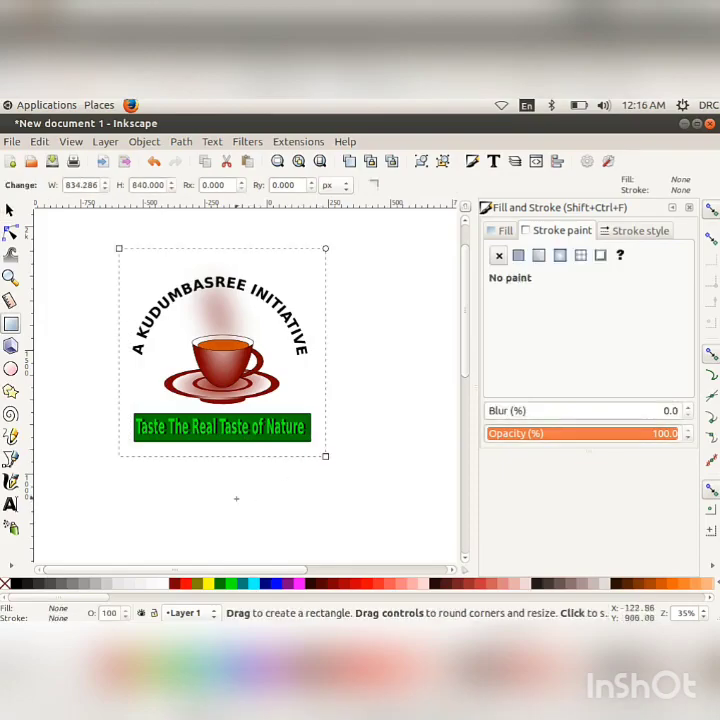
{"action": "left_click", "coordinate": [255, 584]}
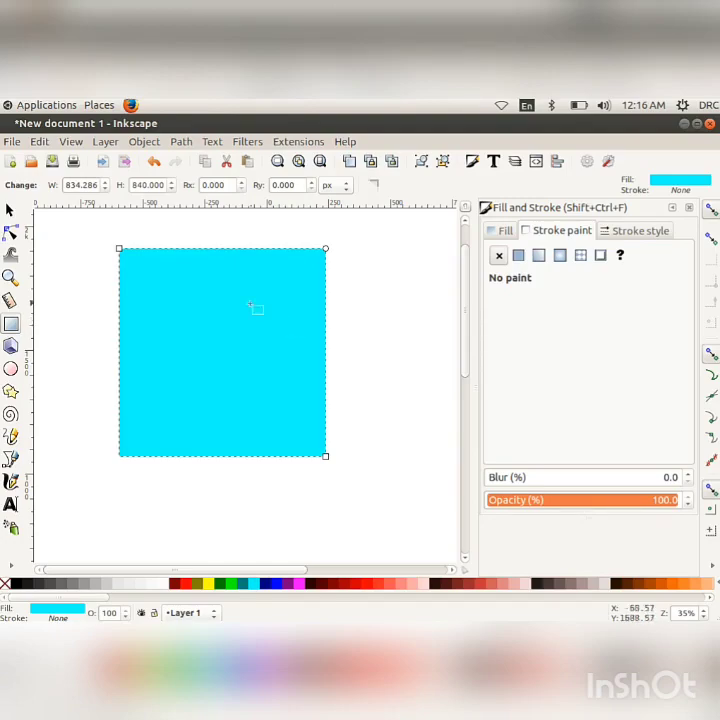
Lower the cyan rectangle behind the logo group
{"action": "left_click", "coordinate": [10, 213]}
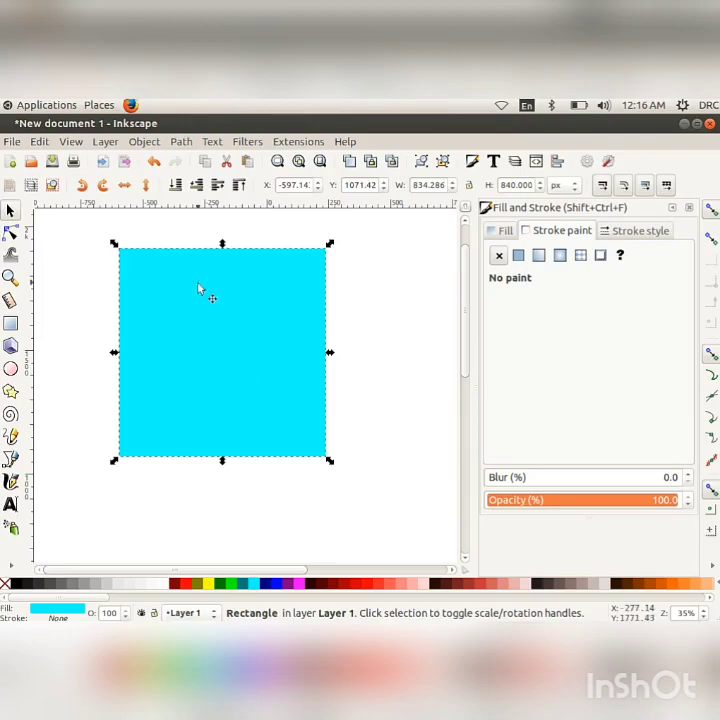
{"action": "left_click", "coordinate": [150, 145]}
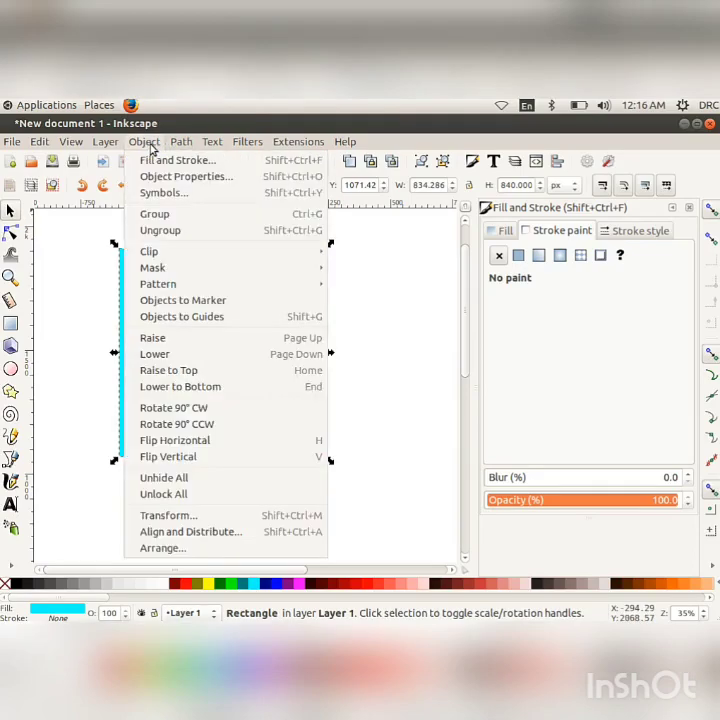
{"action": "left_click", "coordinate": [190, 356]}
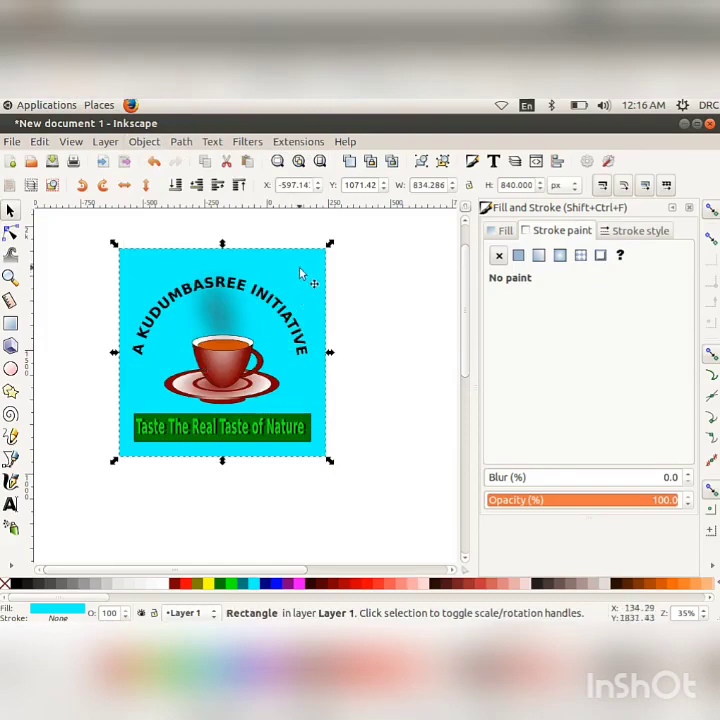
Give the background rectangle a white fill and flat black stroke, and shrink it to about 820 px wide and 809 px high
{"action": "left_click", "coordinate": [167, 584]}
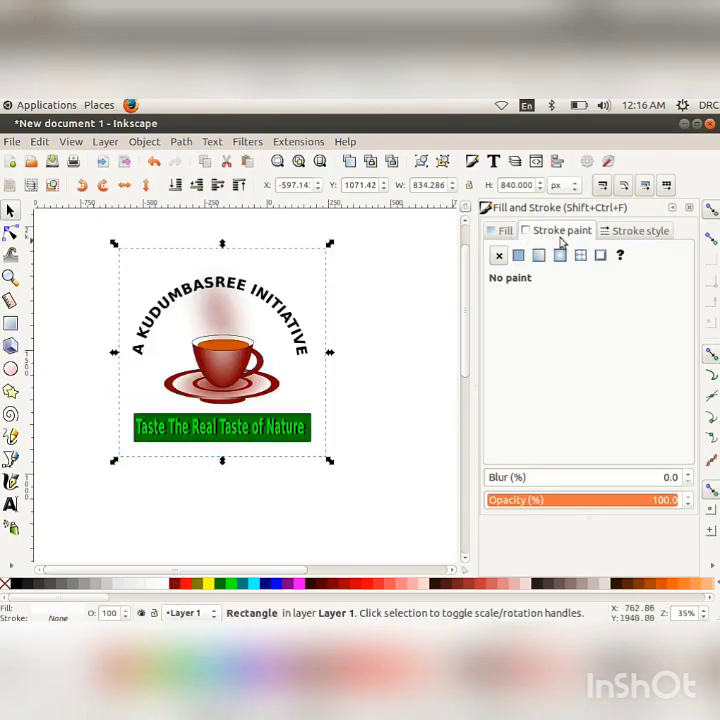
{"action": "left_click", "coordinate": [521, 256]}
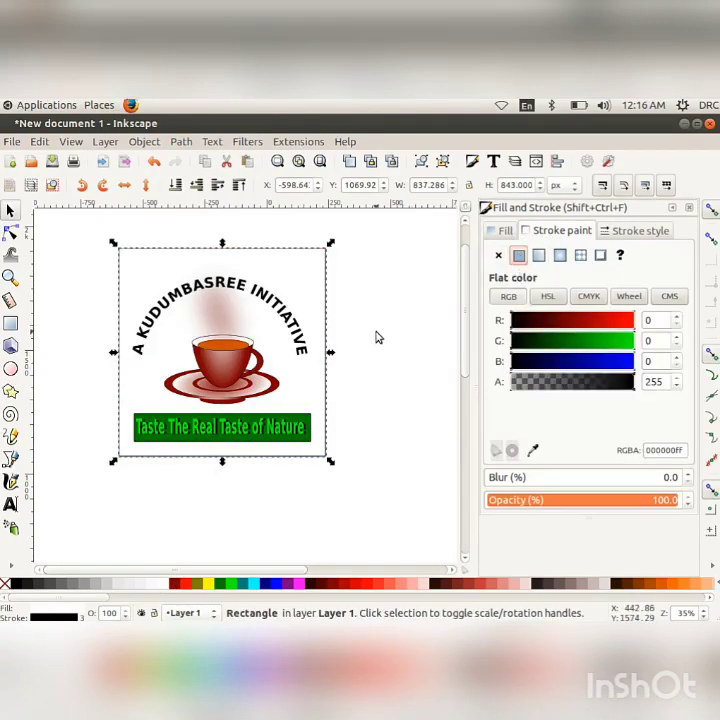
{"action": "left_click_drag", "start_coordinate": [332, 244], "coordinate": [329, 253]}
{"action": "left_click", "coordinate": [371, 299]}
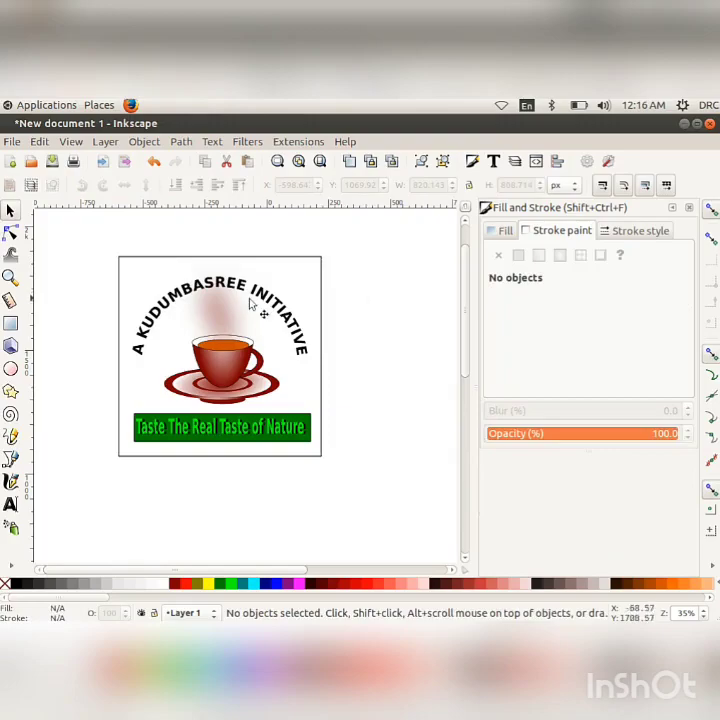
Group the logo with its frame rectangle and move the group about 226 px left
{"action": "left_click_drag", "start_coordinate": [79, 240], "coordinate": [348, 494]}
{"action": "left_click", "coordinate": [146, 141]}
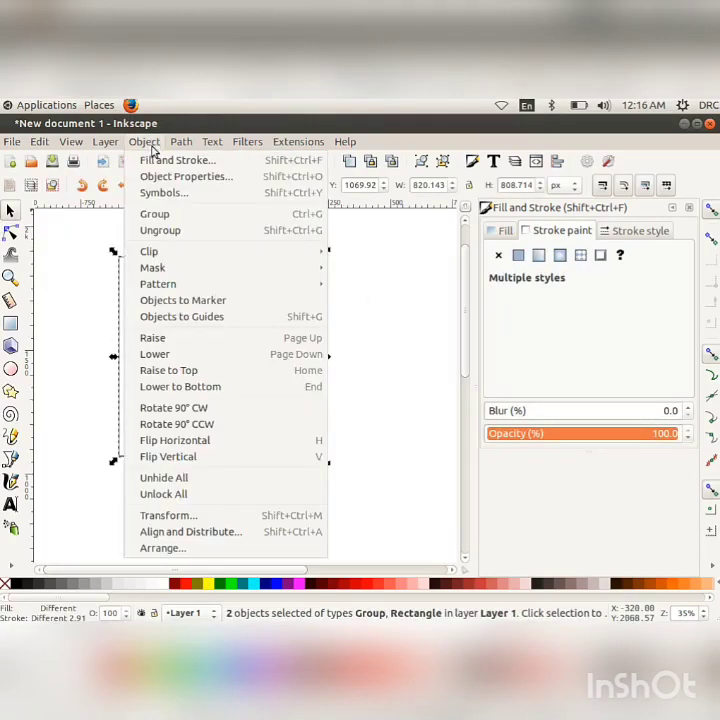
{"action": "left_click", "coordinate": [157, 212]}
{"action": "left_click_drag", "start_coordinate": [230, 350], "coordinate": [162, 350]}
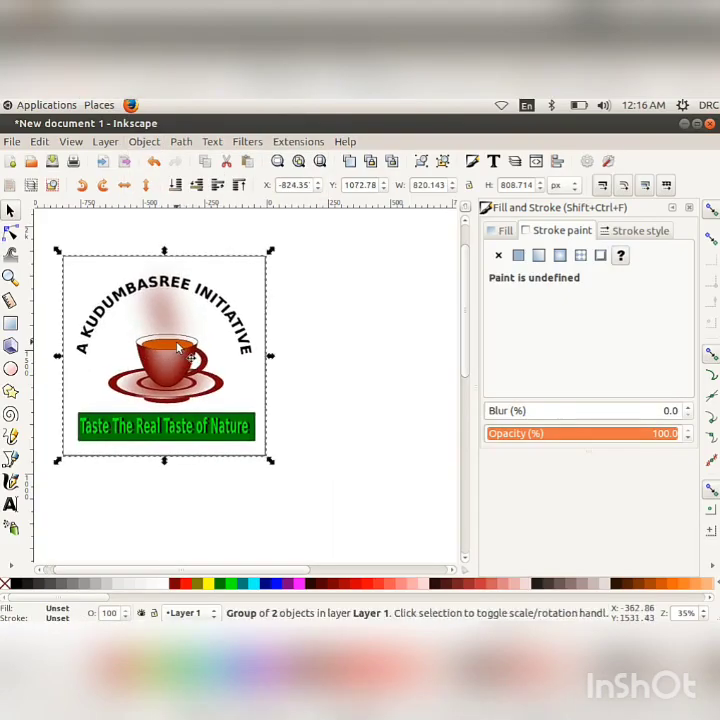